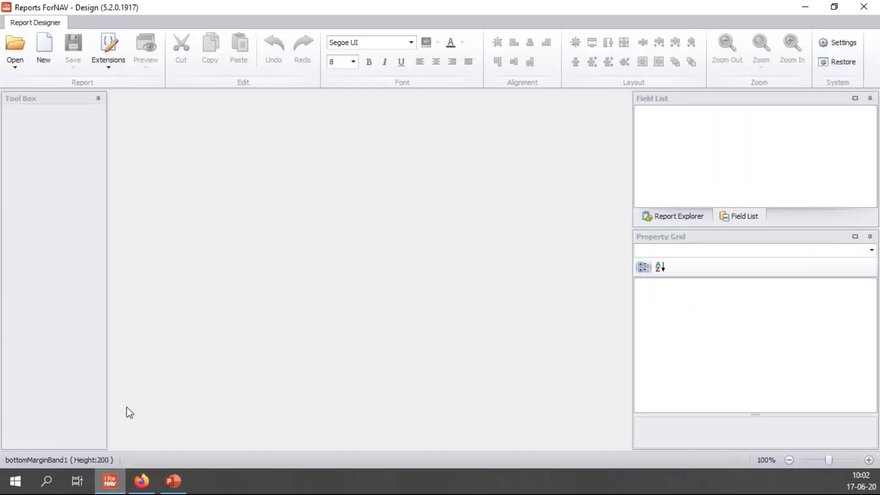
Open report 6189000 ForNAV Sales Template from the server by filtering for 'sales temp'.
click(17, 56)
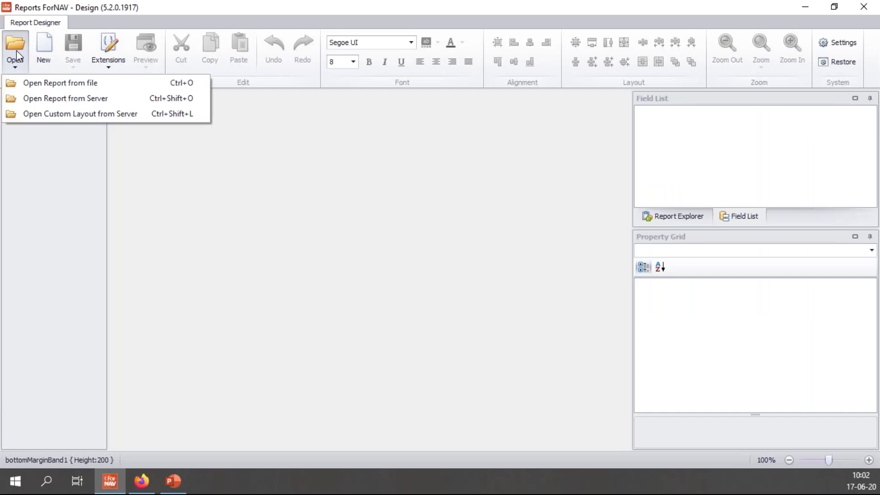
click(100, 99)
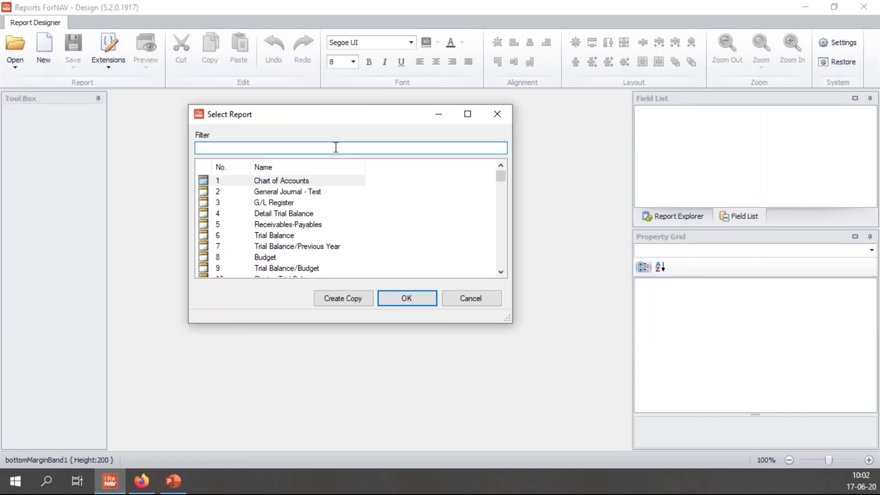
text(sales t)
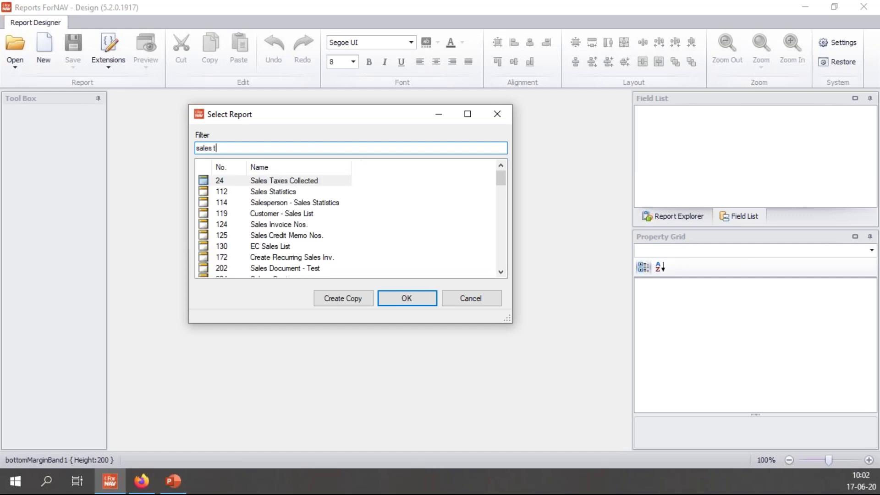
text(emp)
click(265, 193)
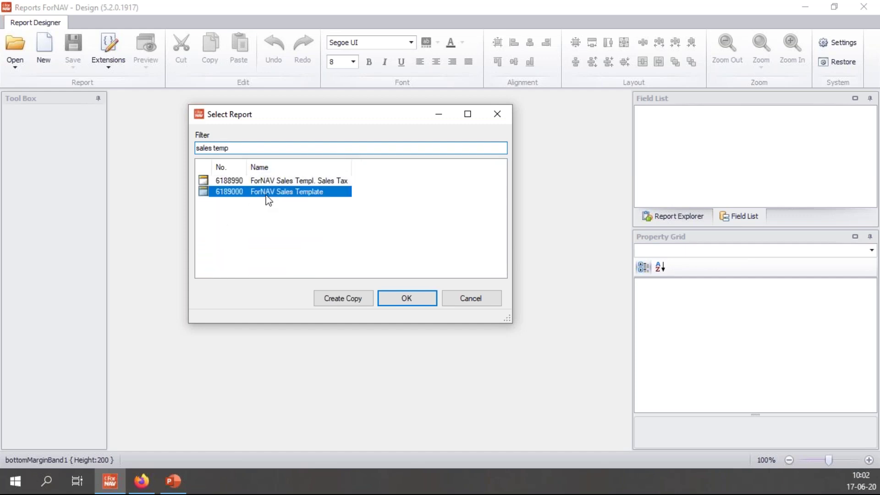
click(423, 301)
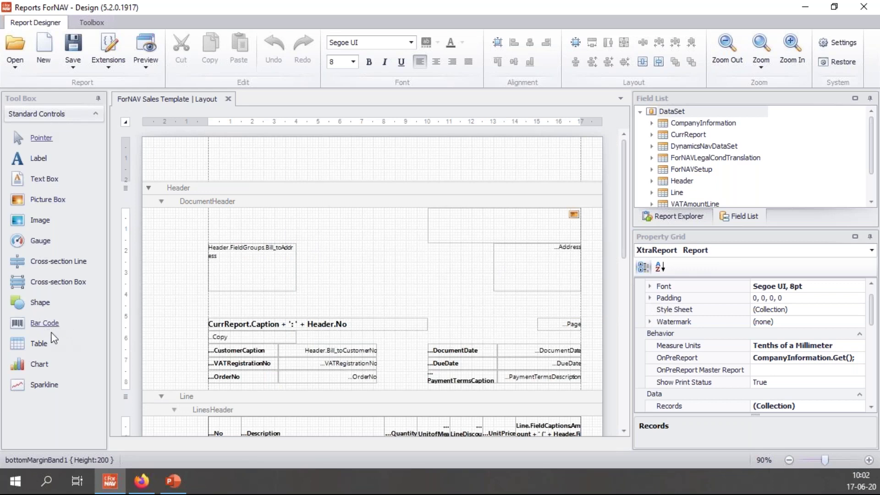
Add a bar code to the DocumentHeader band that encodes Header.Bill_toCustomerNo.
drag(45, 326, 316, 239)
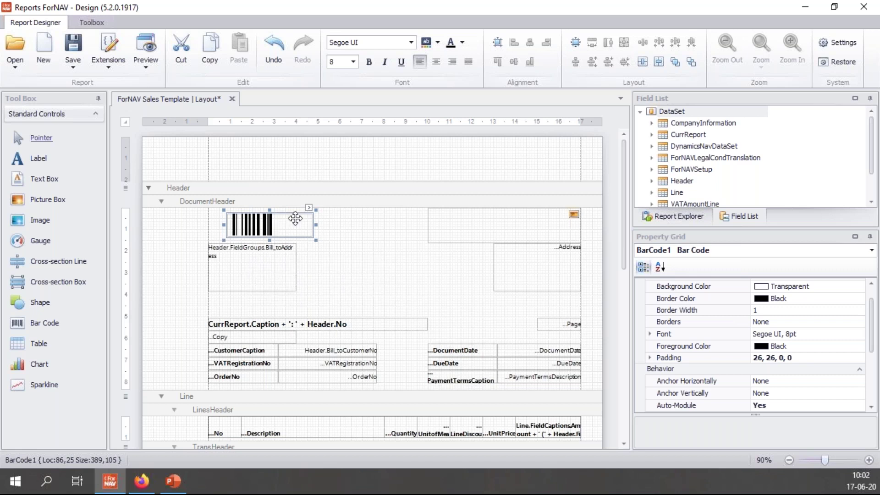
click(309, 208)
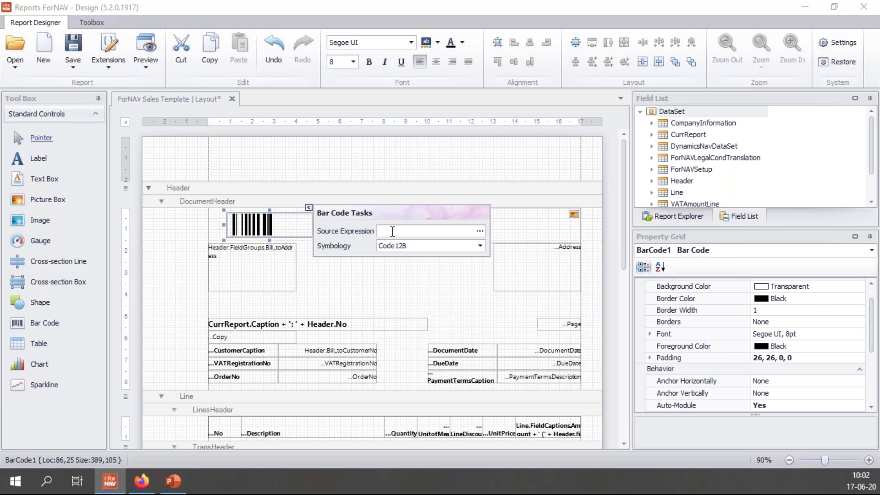
click(480, 231)
click(166, 161)
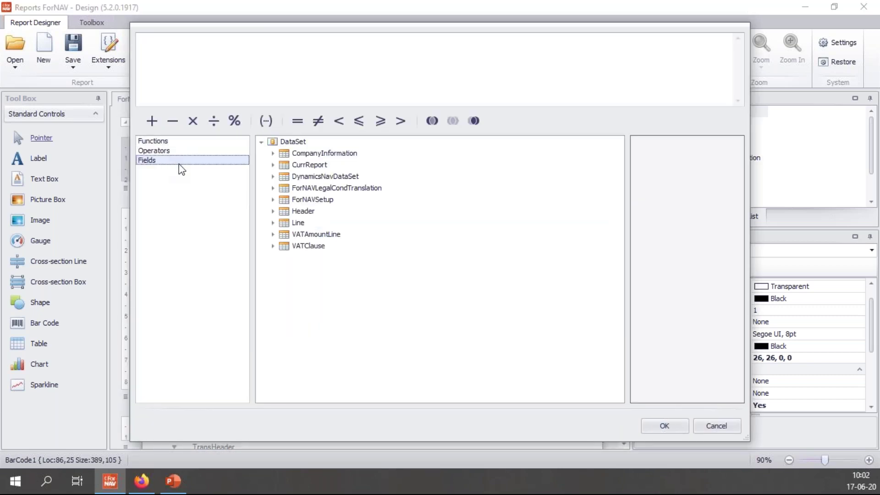
click(272, 211)
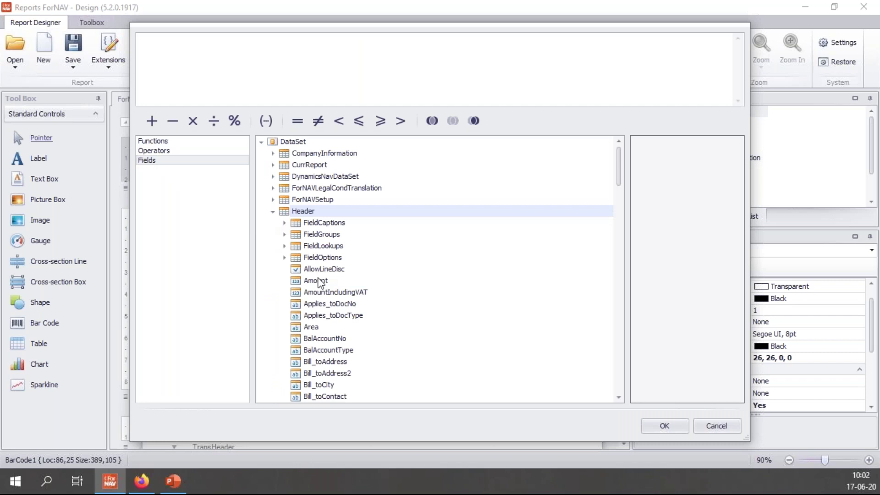
click(315, 212)
scroll(324, 290, down, 2)
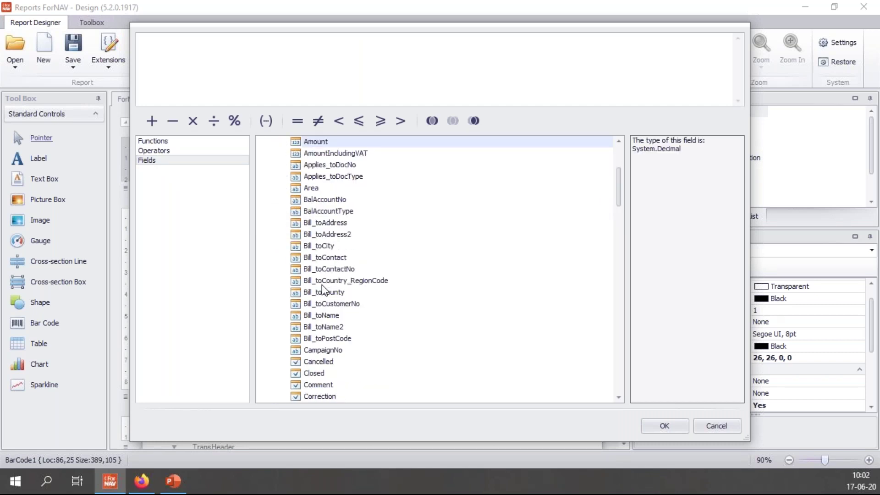
double_click(341, 304)
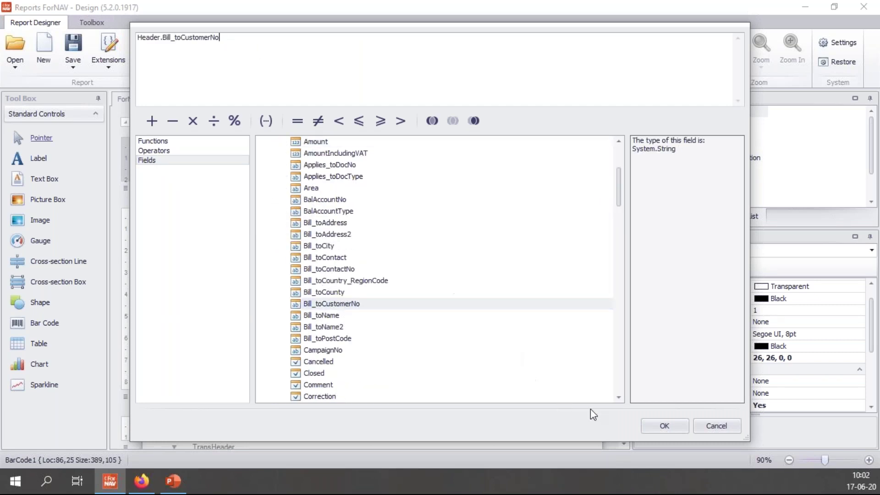
click(665, 425)
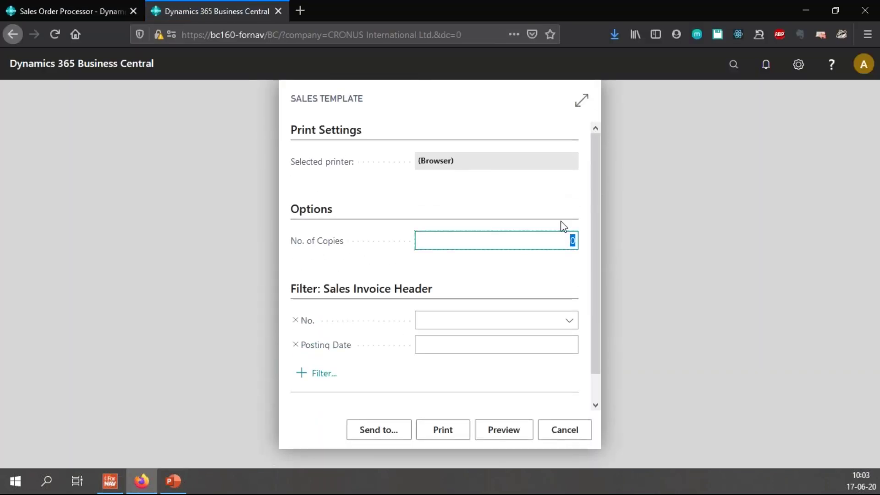
Preview the Sales Template, zoom in on the customer 10000 barcode, zoom back out, and close the preview.
click(506, 427)
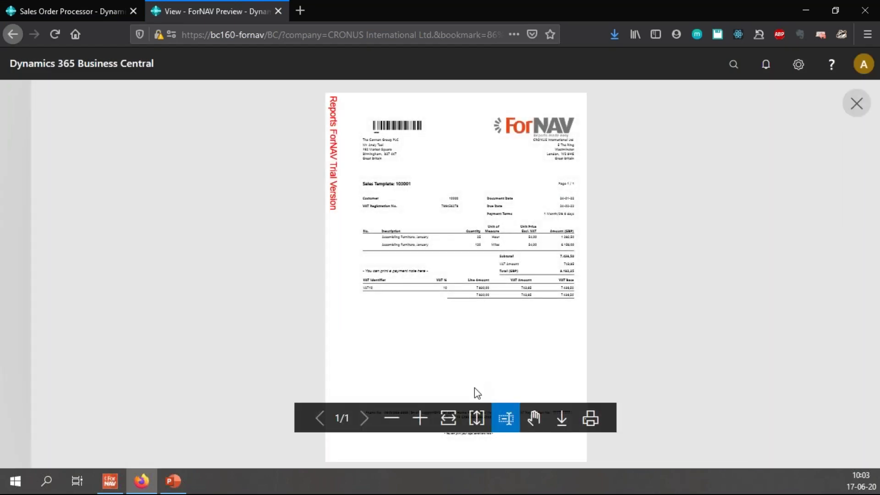
click(420, 418)
click(420, 418)
scroll(412, 353, up, 6)
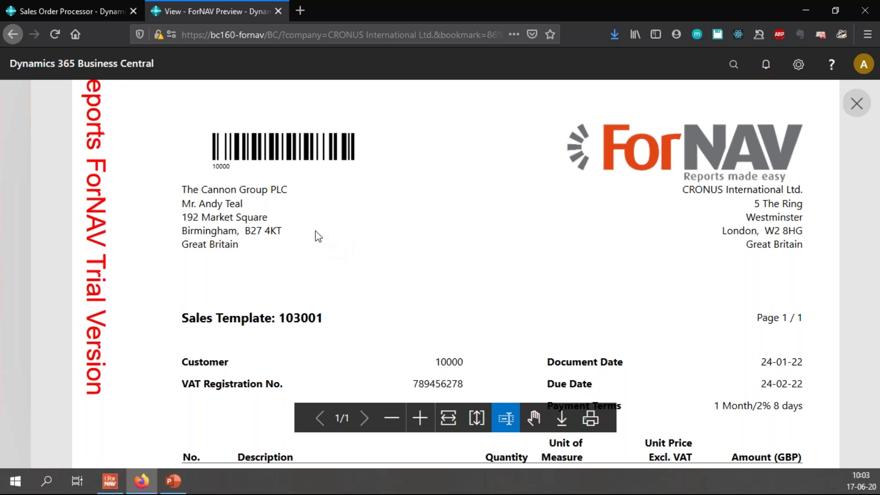
scroll(337, 215, up, 1)
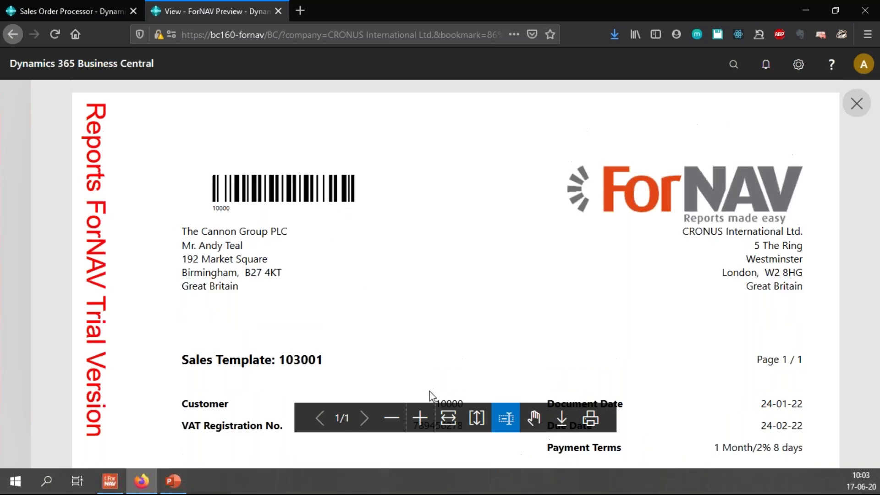
click(420, 418)
click(420, 418)
scroll(288, 216, up, 4)
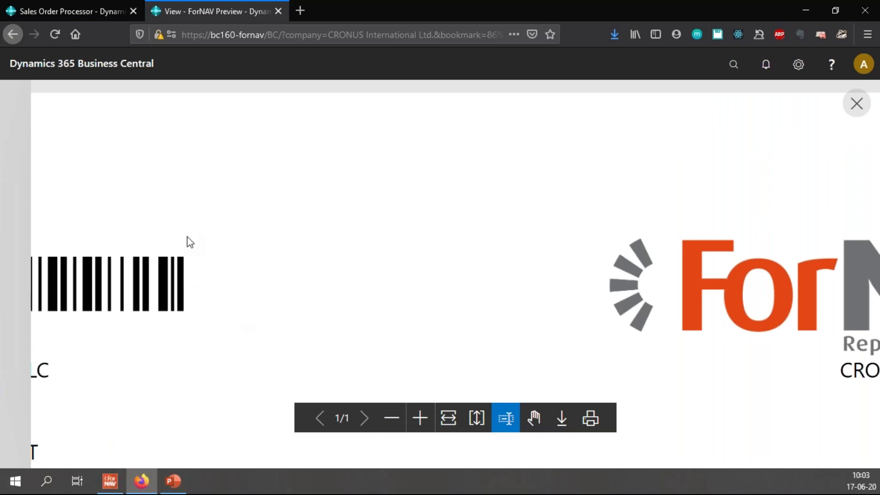
click(400, 419)
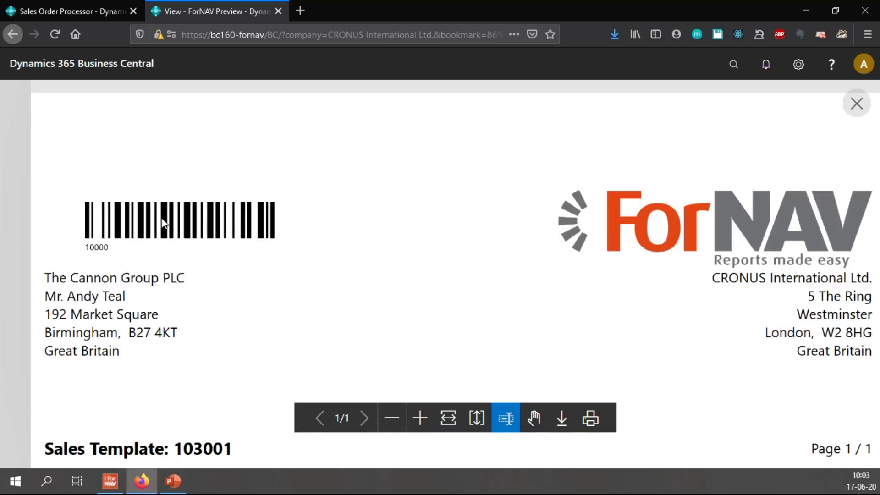
click(392, 418)
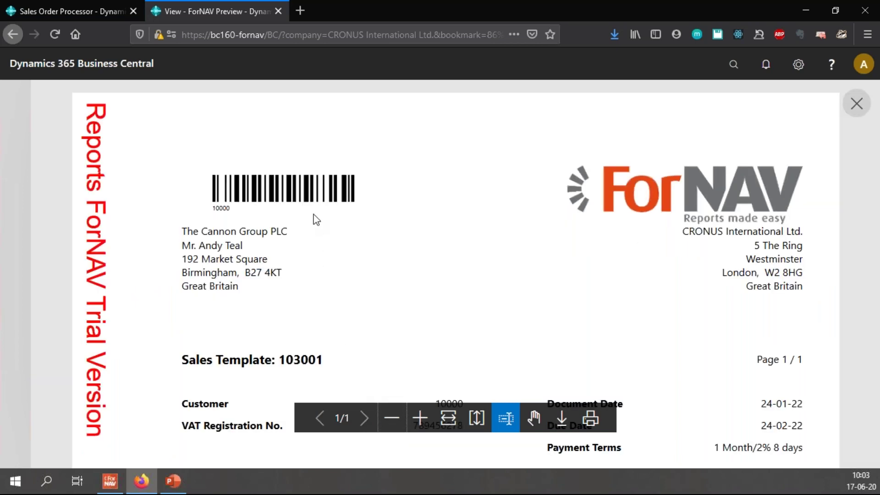
click(394, 419)
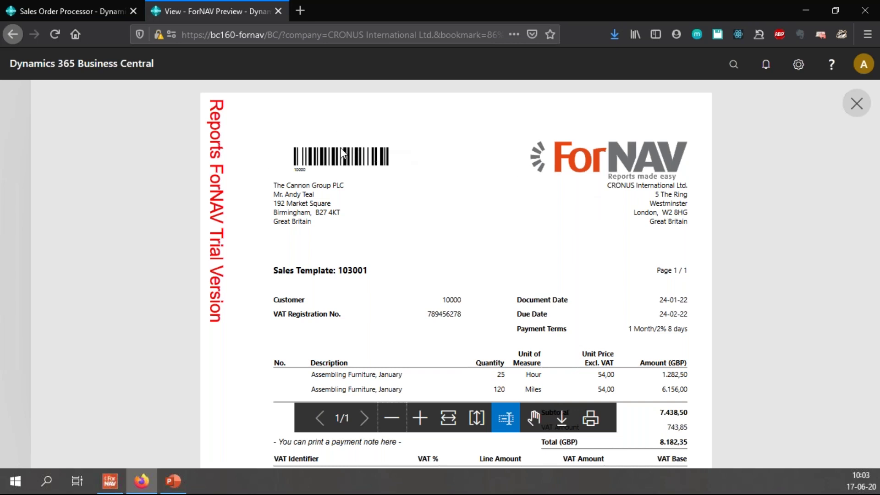
key(ctrl+w)
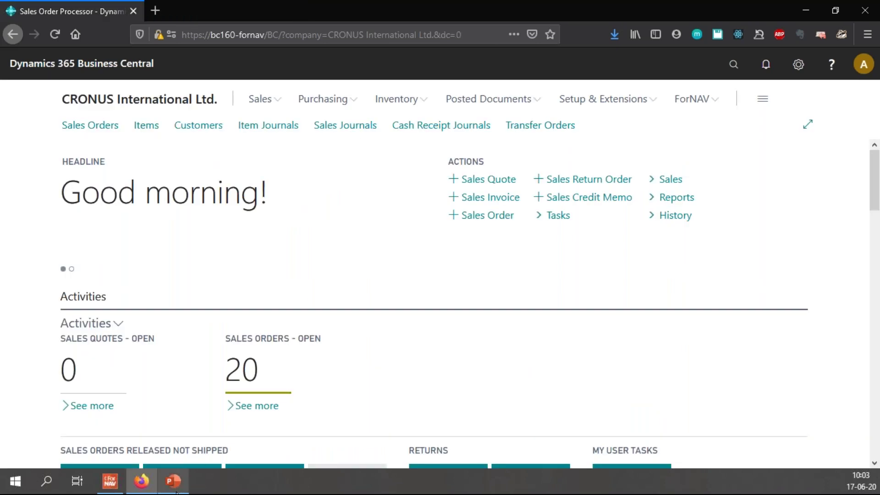
Back in the designer, list the bar code's symbology types, currently Code128.
mouse_move(147, 483)
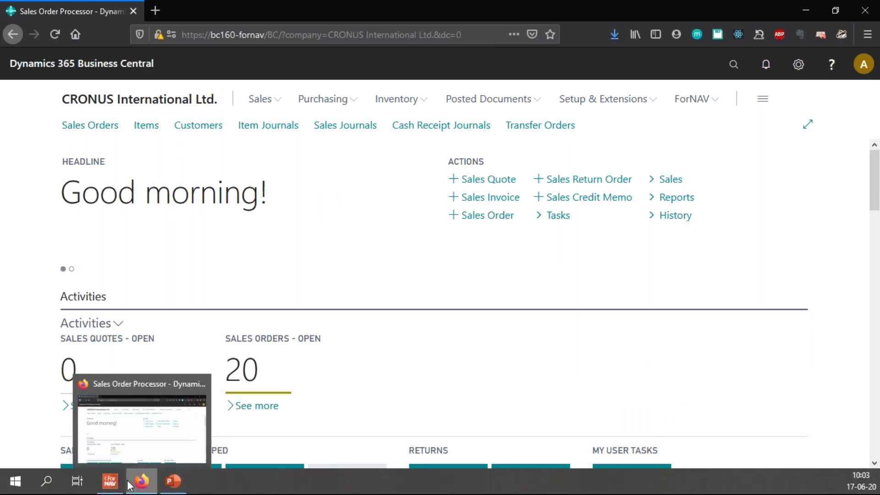
click(110, 481)
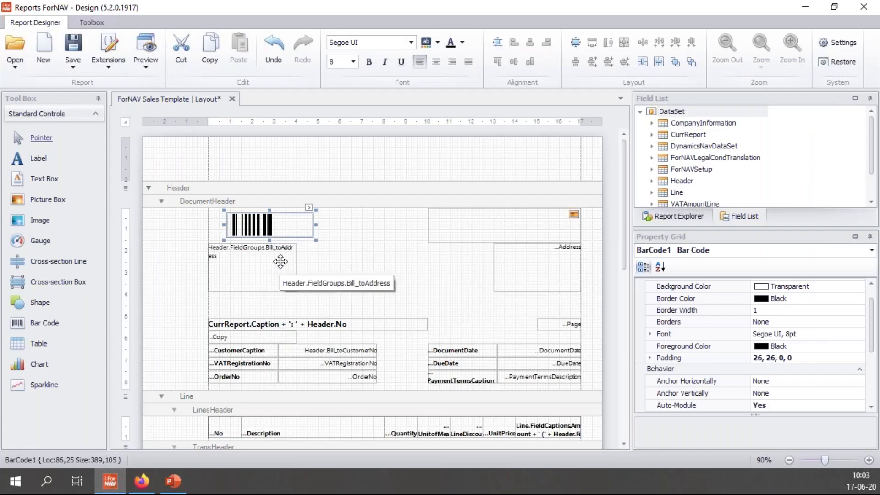
click(309, 207)
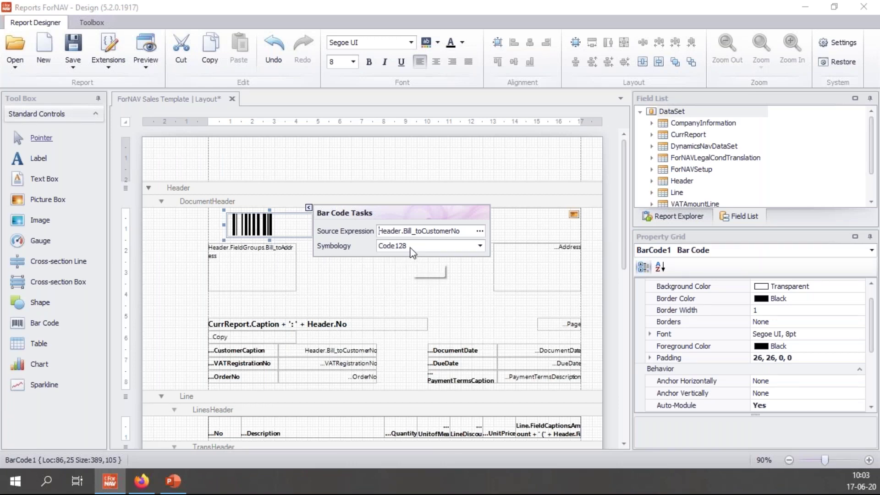
click(479, 247)
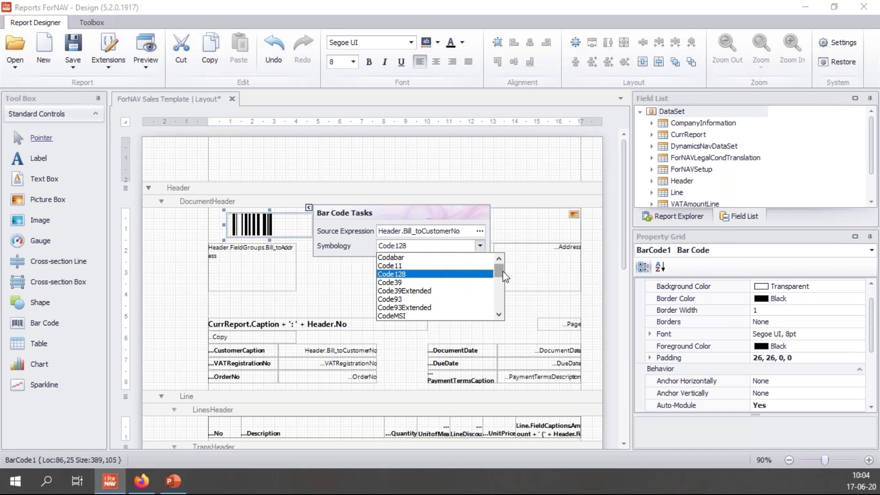
mouse_move(499, 271)
mouse_down()
mouse_move(509, 312)
mouse_move(511, 275)
mouse_up()
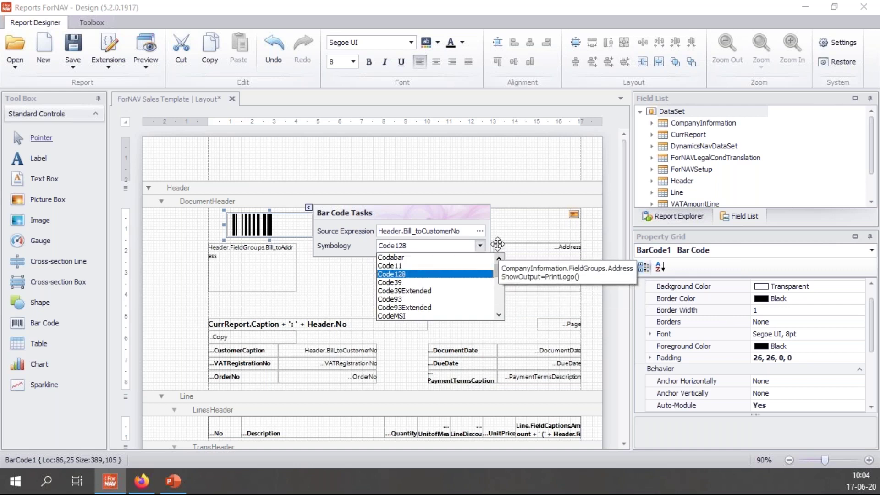
click(500, 206)
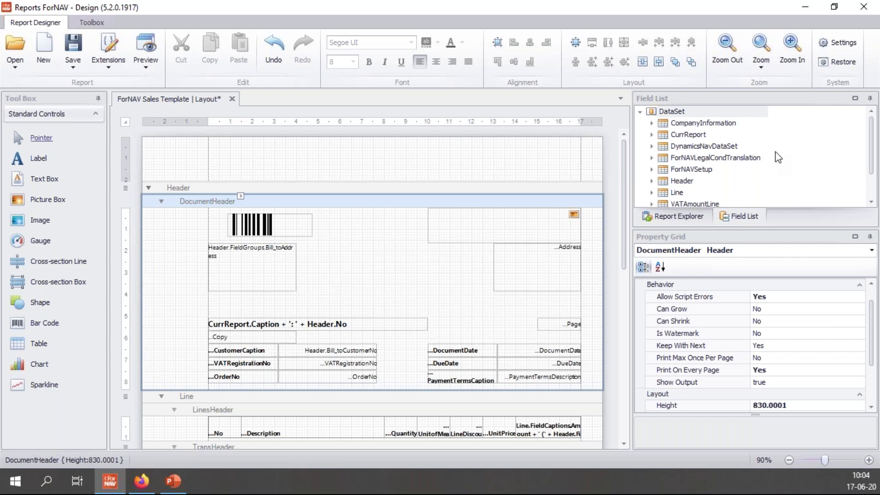
scroll(740, 148, down, 1)
scroll(735, 147, up, 1)
click(653, 124)
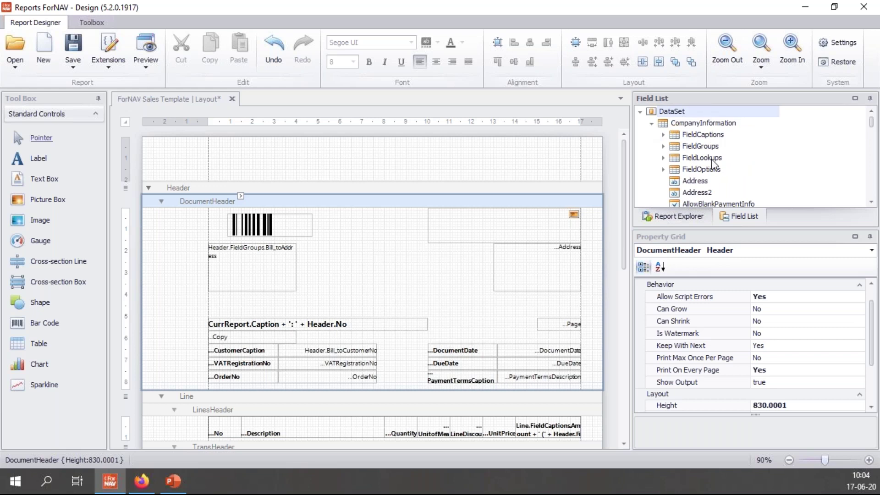
scroll(720, 161, down, 5)
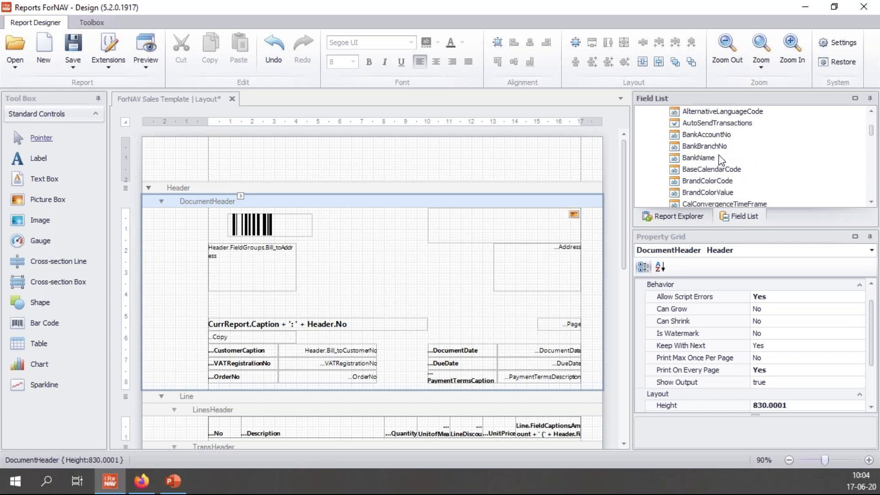
scroll(720, 154, down, 6)
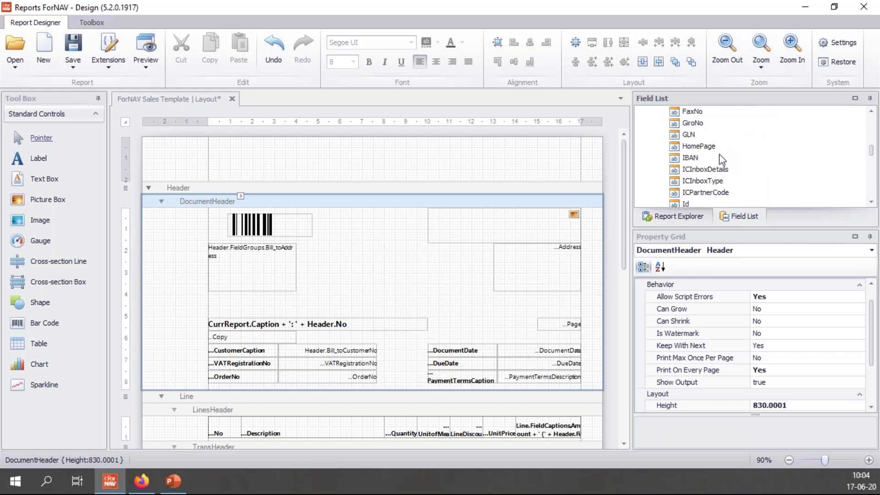
click(711, 150)
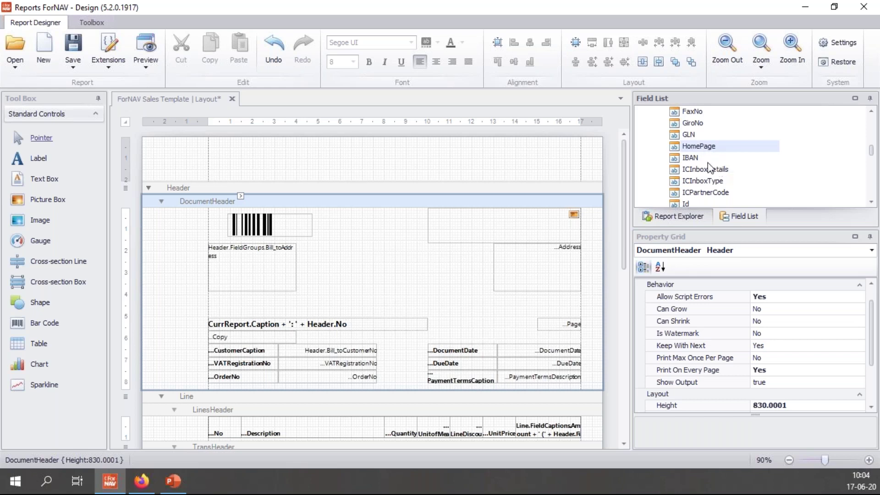
drag(708, 147, 330, 245)
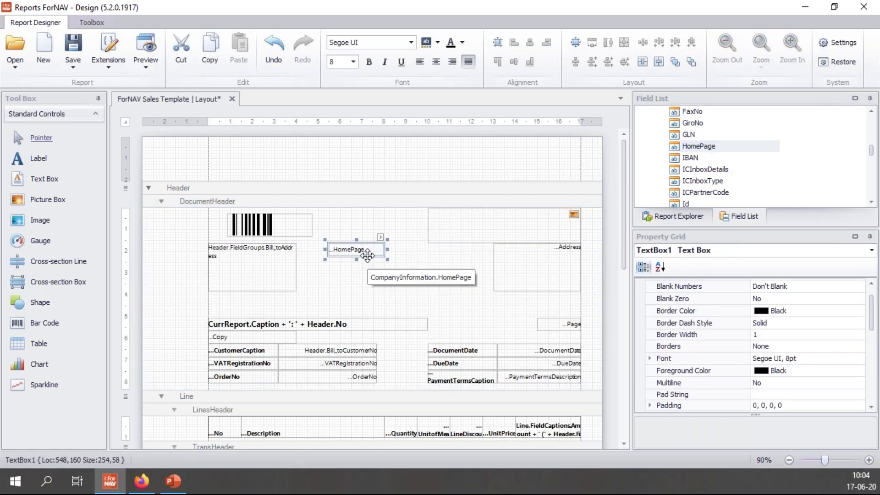
Replace the HomePage text box with an enlarged bar code bound to the HomePage field.
key(ctrl+z)
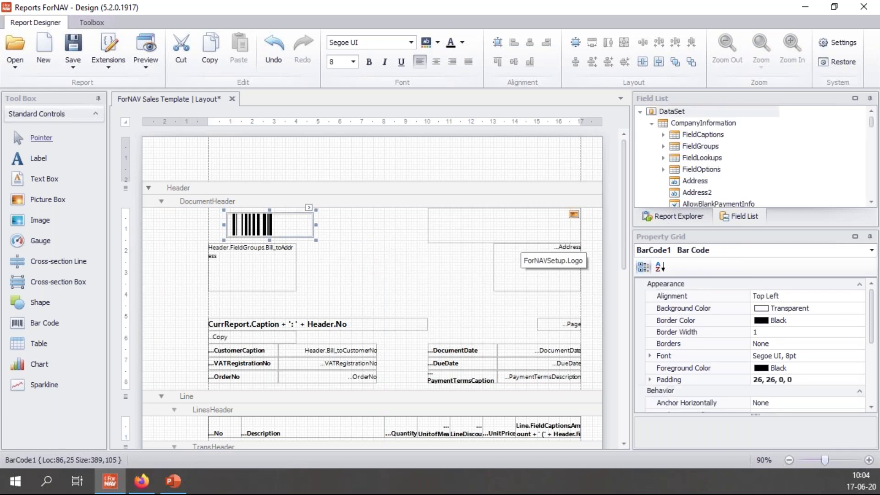
text(home)
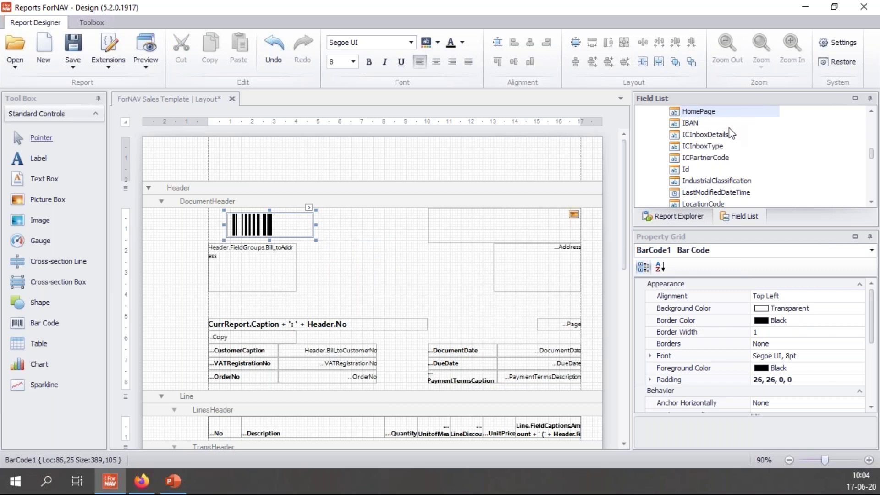
drag(710, 117, 339, 252)
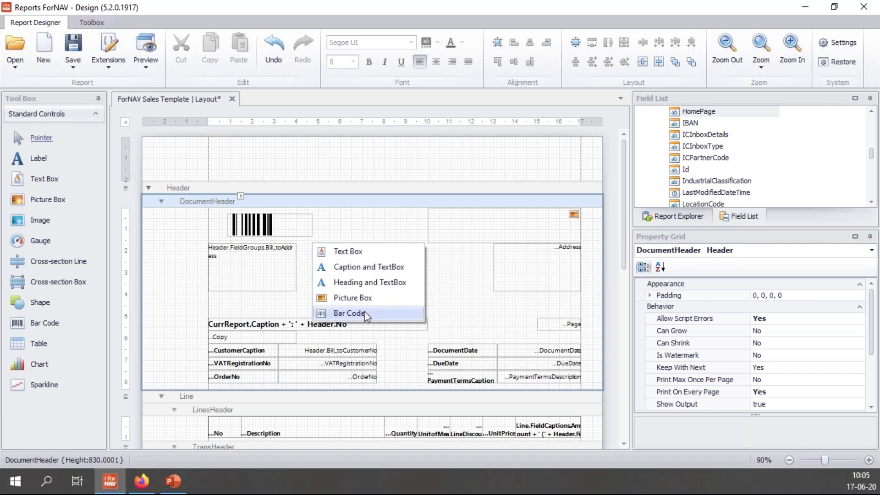
click(349, 313)
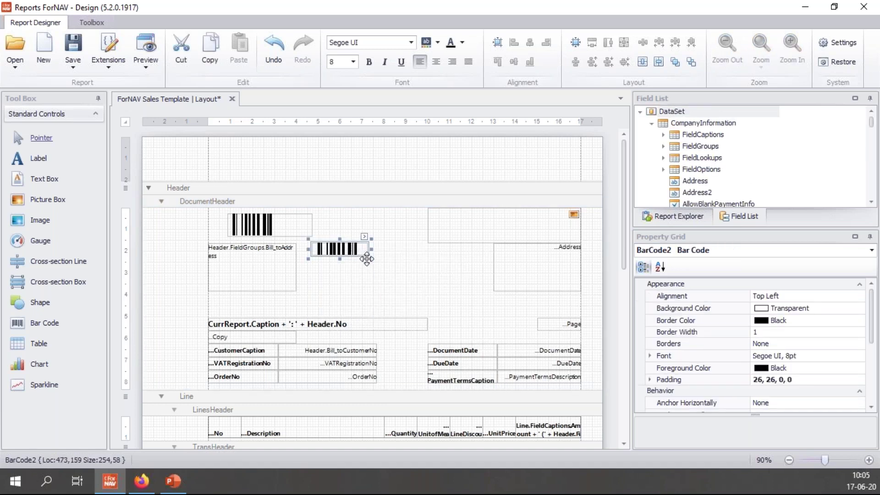
drag(370, 259, 395, 318)
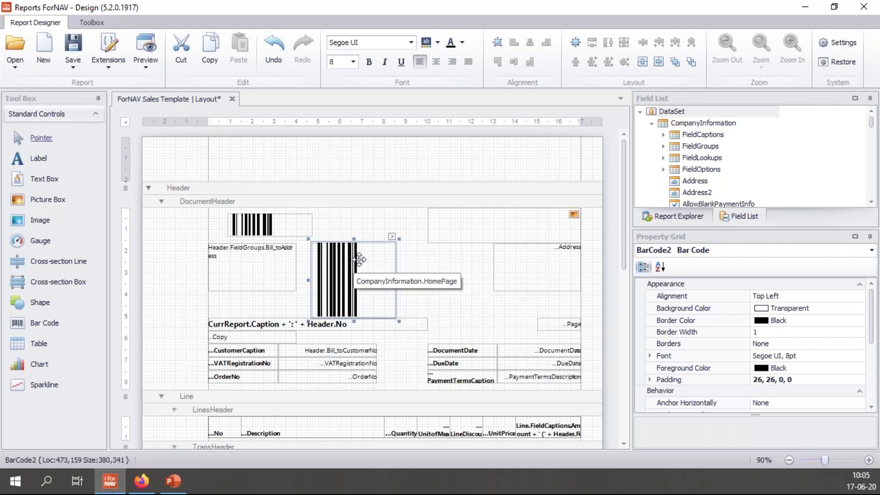
Set the HomePage bar code's symbology to QRCode.
click(392, 237)
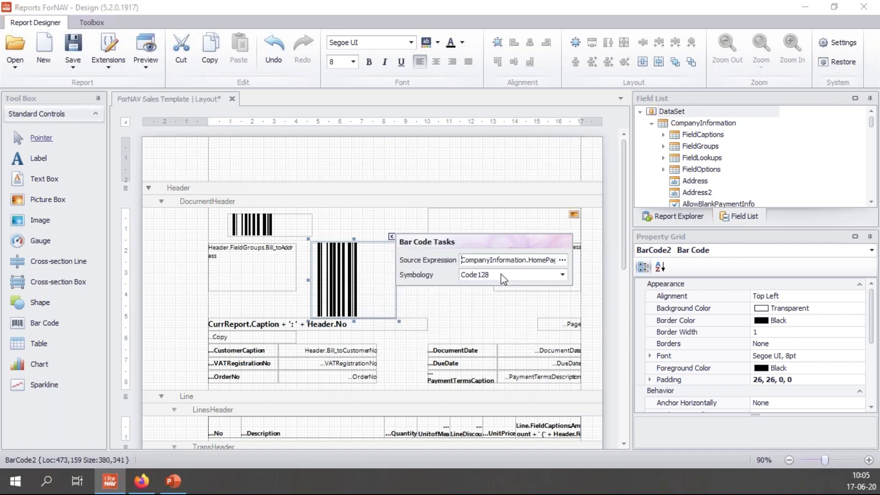
click(564, 274)
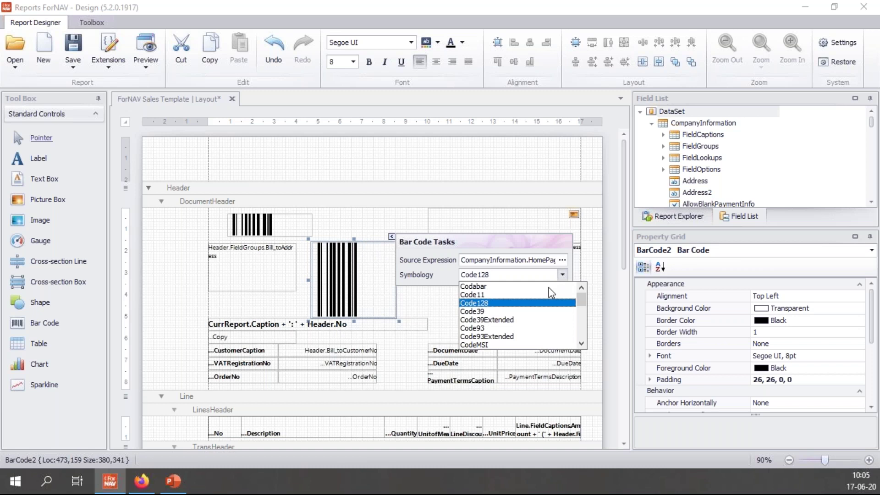
scroll(552, 291, down, 5)
click(485, 343)
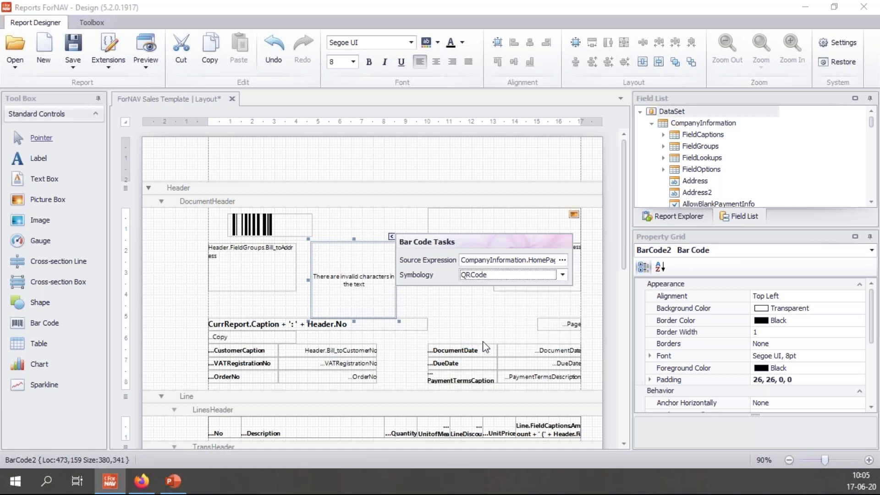
click(468, 325)
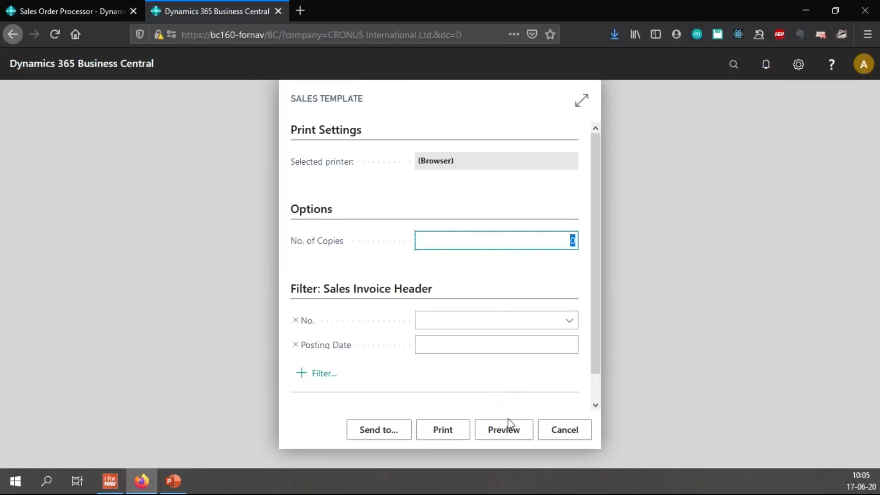
Preview the Sales Template, which shows the QR code's invalid-characters message, then close it.
click(509, 419)
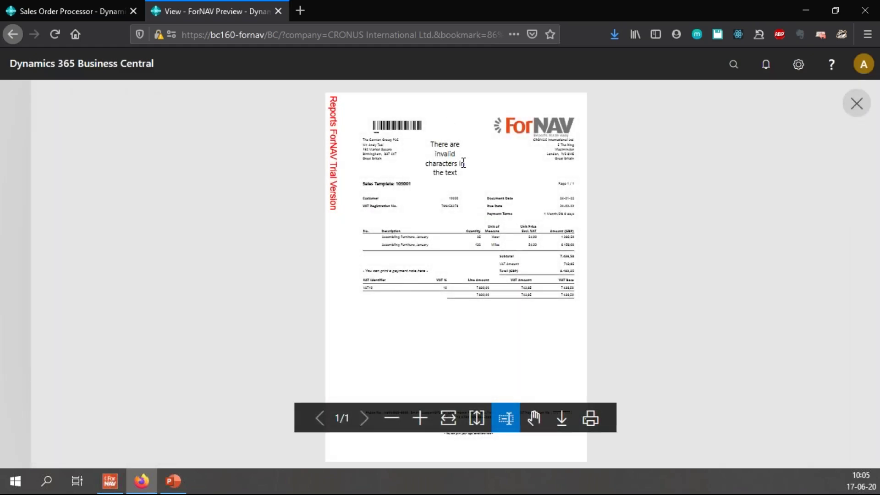
key(ctrl+w)
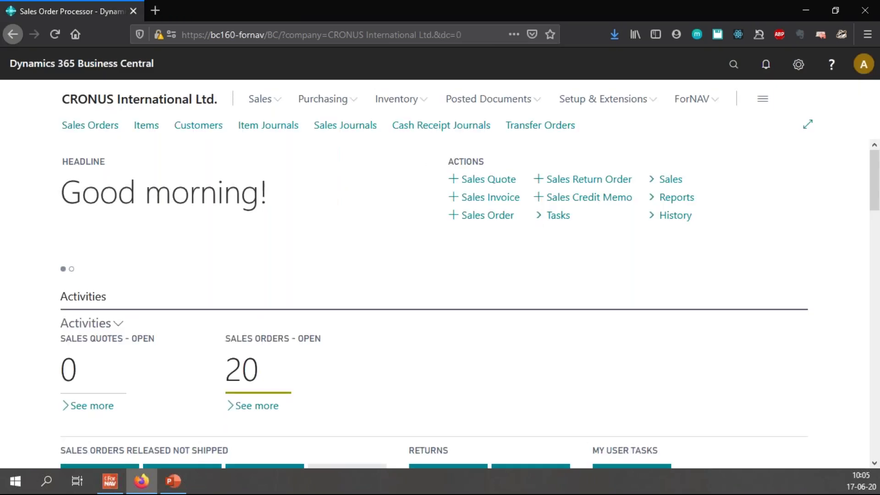
Set the HomePage QR code's Compaction Mode to Byte under its Symbology properties.
click(115, 482)
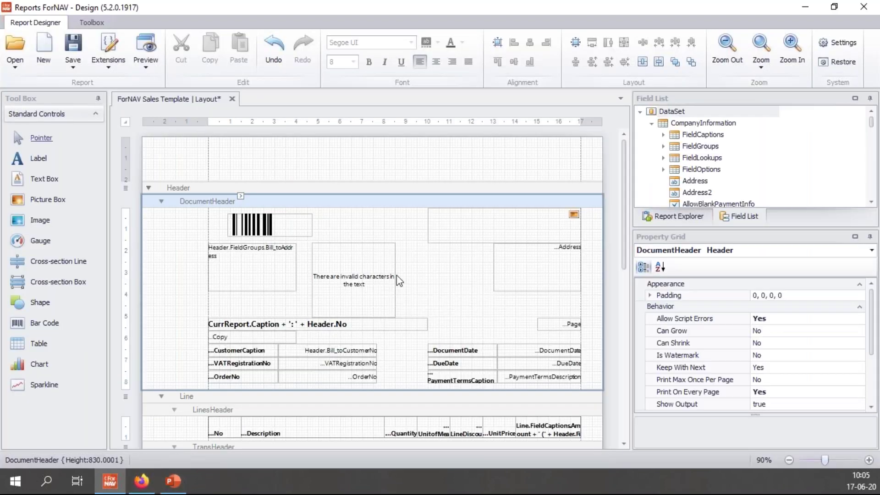
click(362, 271)
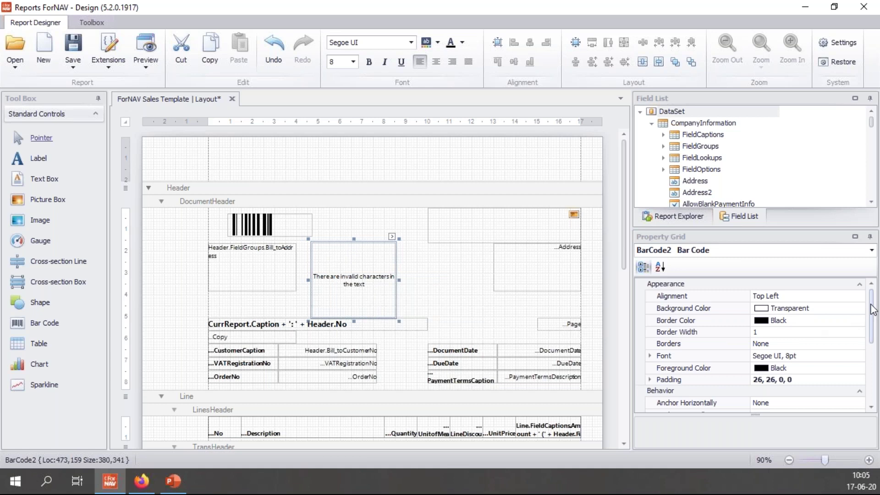
drag(873, 310, 878, 360)
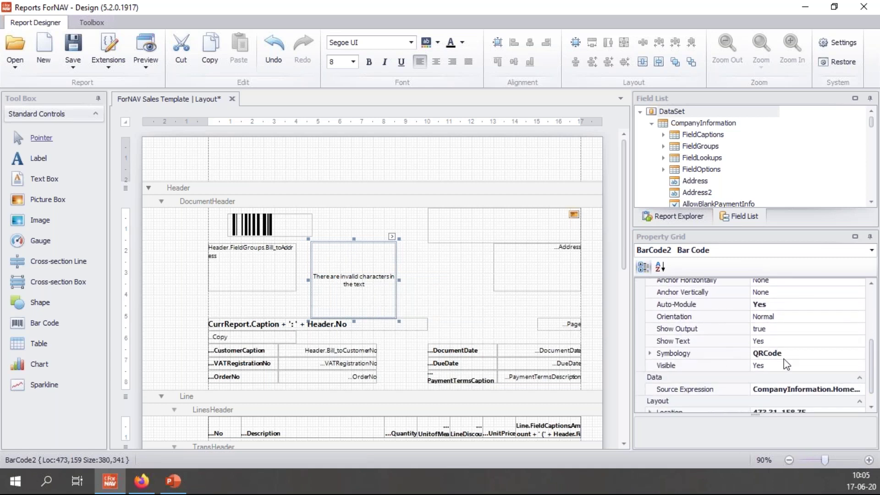
click(650, 354)
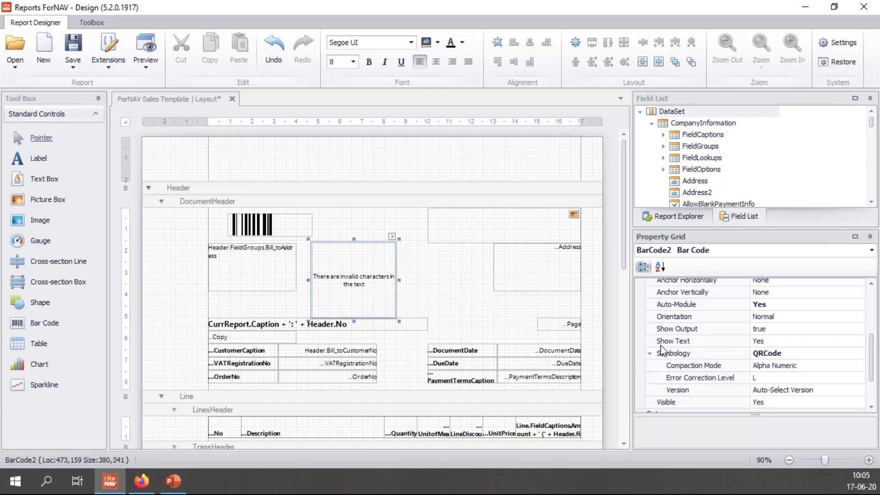
click(799, 368)
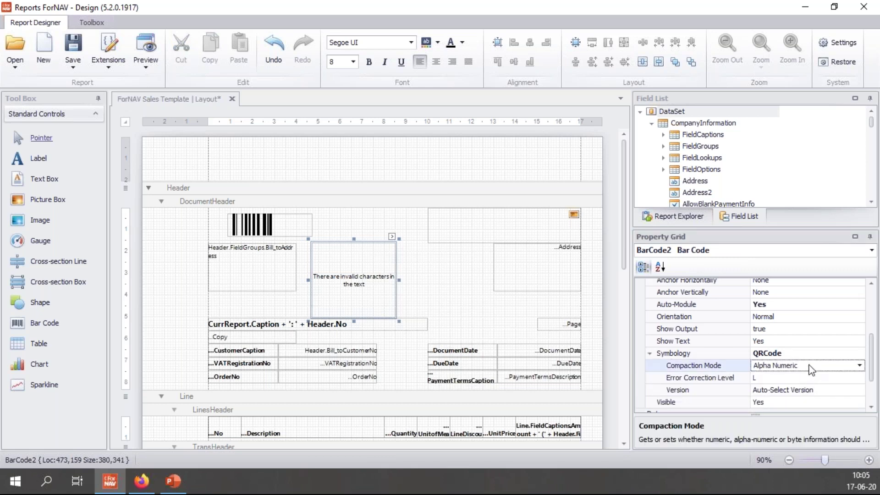
click(859, 366)
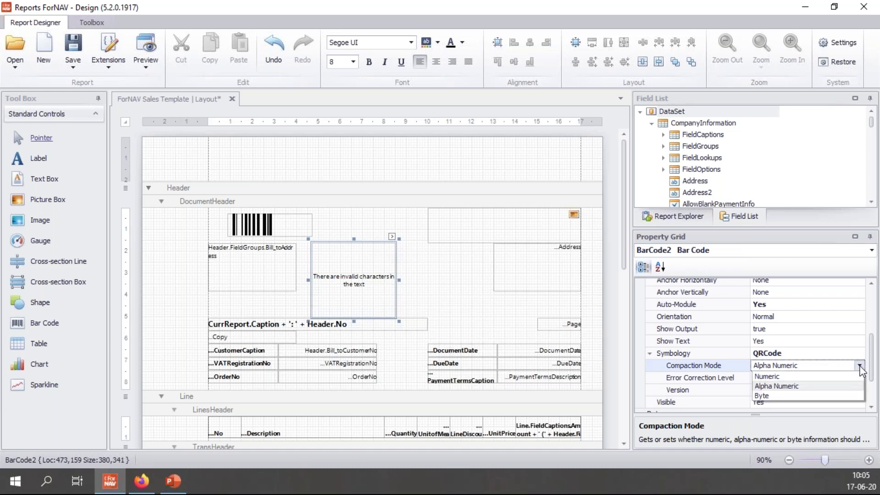
click(783, 396)
click(784, 378)
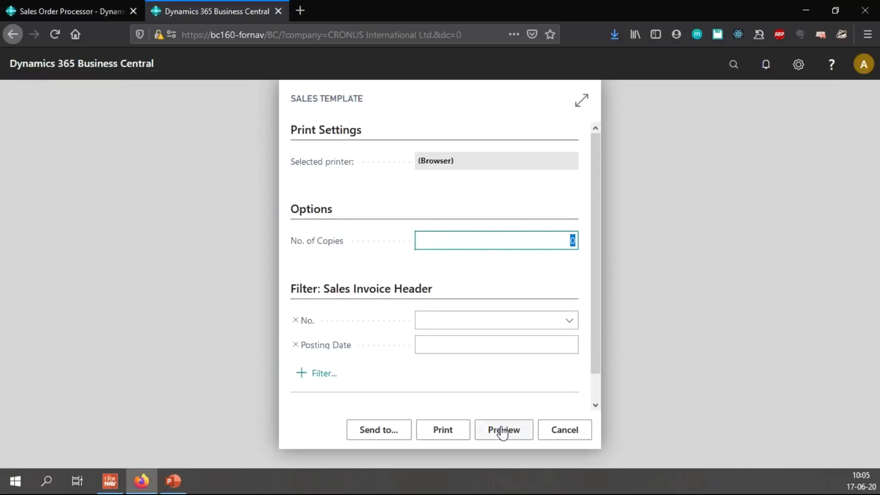
click(503, 426)
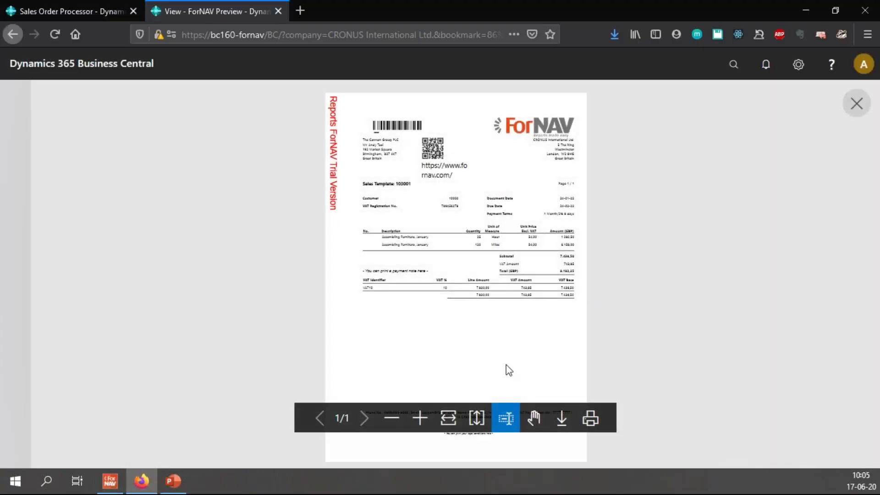
click(420, 418)
click(420, 417)
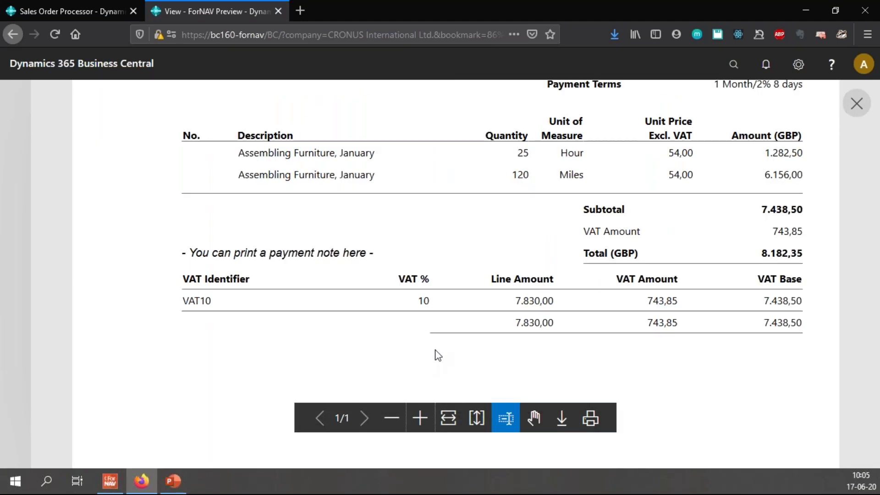
scroll(435, 355, up, 5)
click(419, 418)
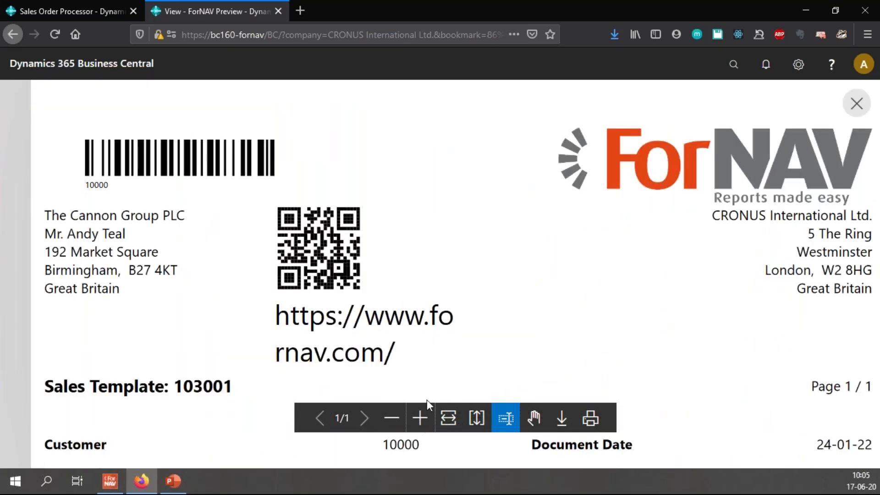
click(421, 419)
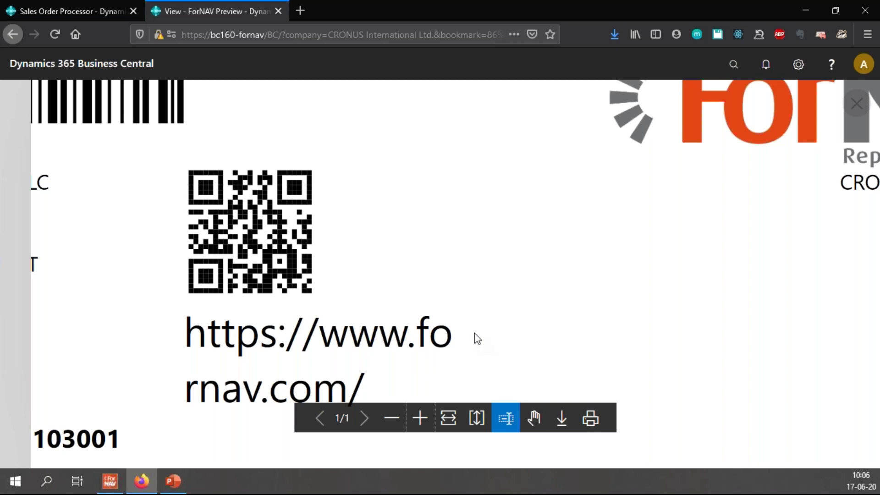
key(ctrl+w)
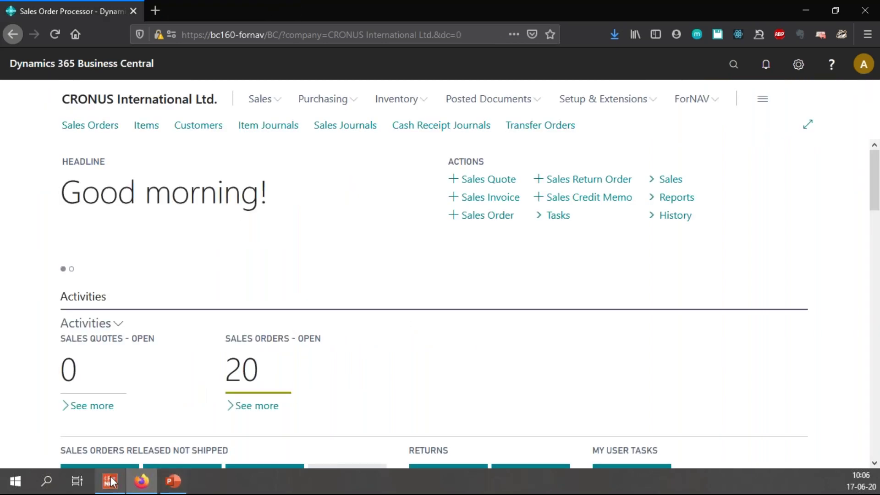
Set Show Text to No on the HomePage QR code so no text prints beneath it.
click(110, 480)
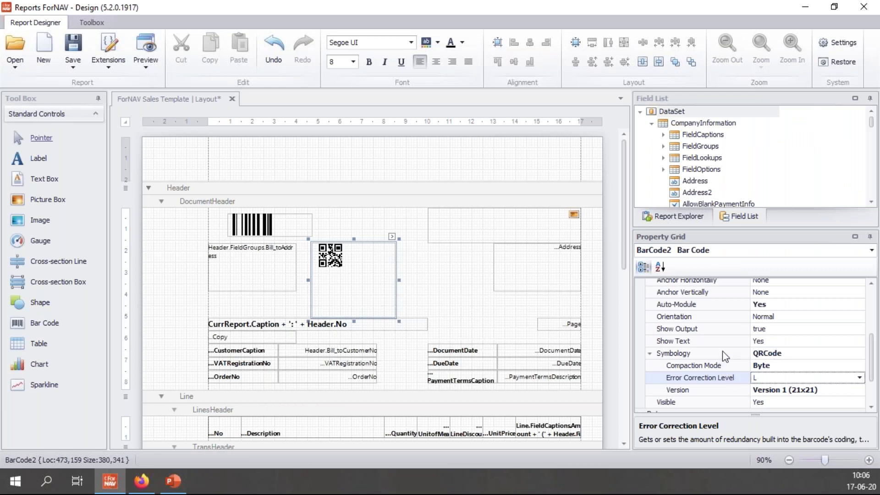
click(739, 341)
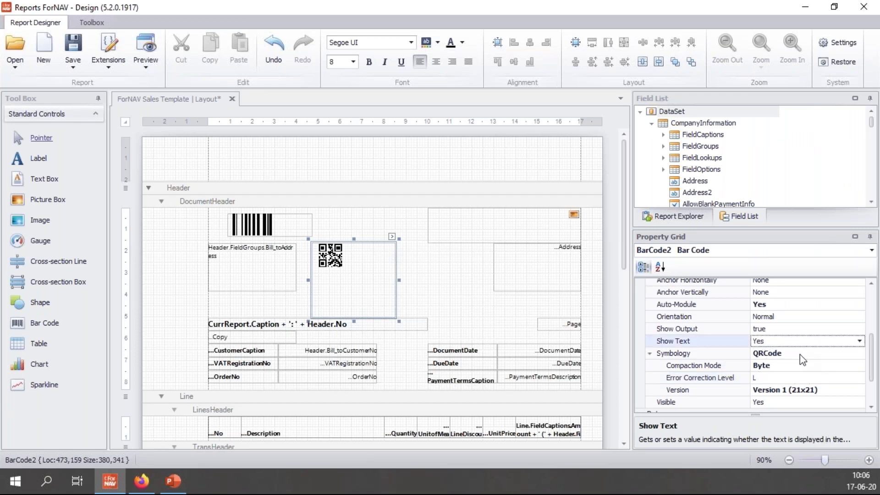
double_click(780, 342)
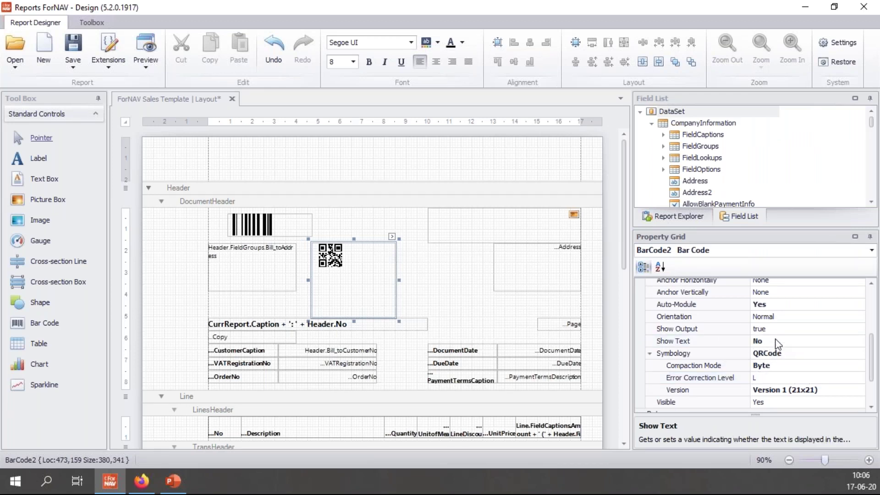
click(779, 331)
click(737, 343)
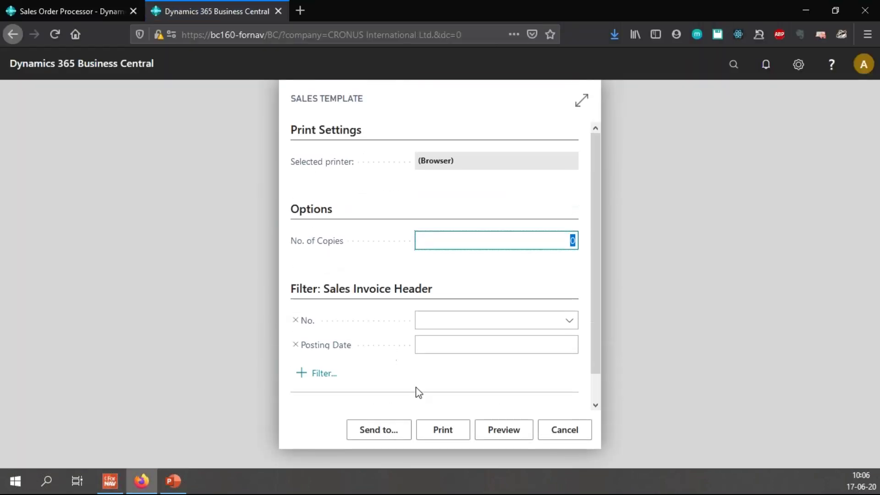
Preview the Sales Template and zoom in to confirm the QR code prints without text.
click(500, 426)
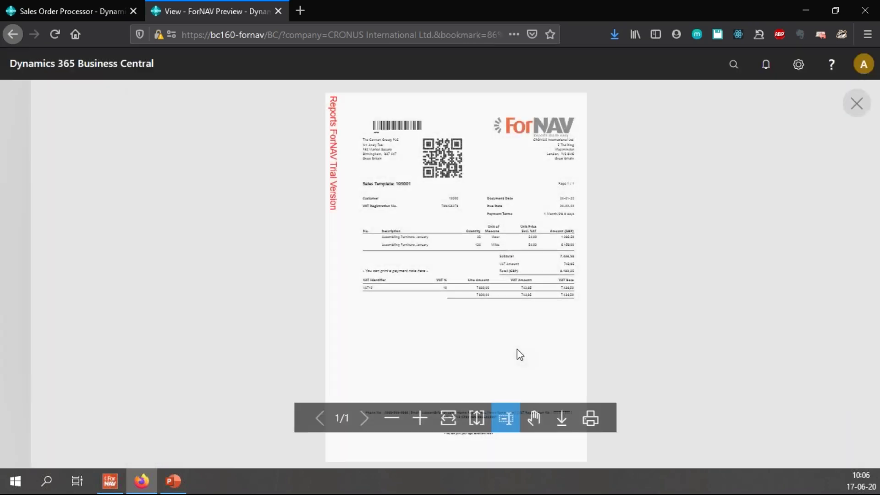
click(420, 417)
click(420, 417)
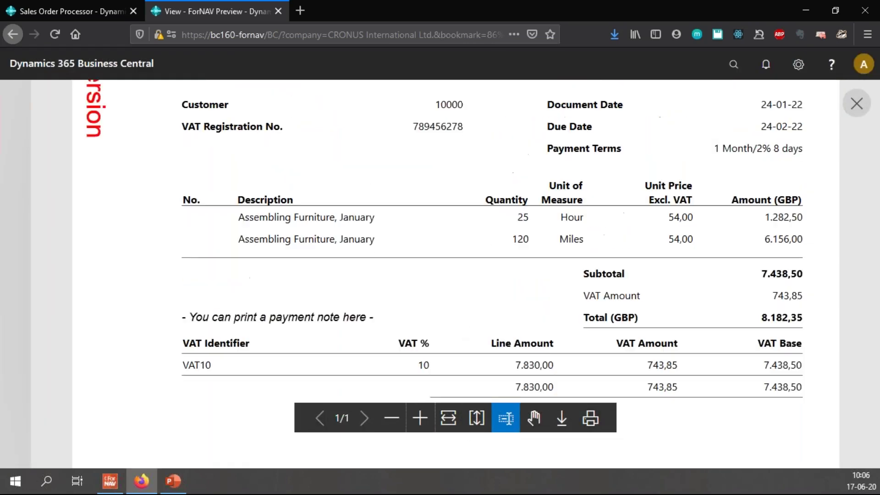
scroll(391, 238, up, 6)
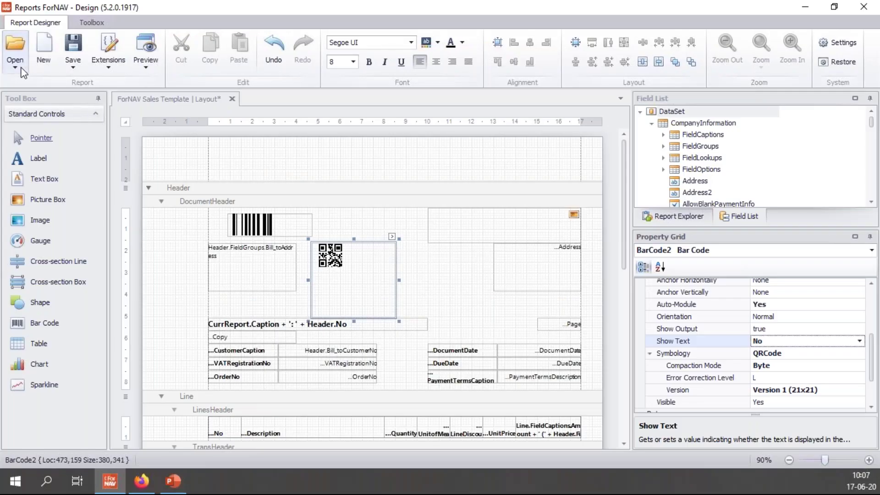
Open report 6188481 ForNAV Warehouse Shipment from the server, filtering the list on 'warehouse s'.
click(15, 51)
click(49, 97)
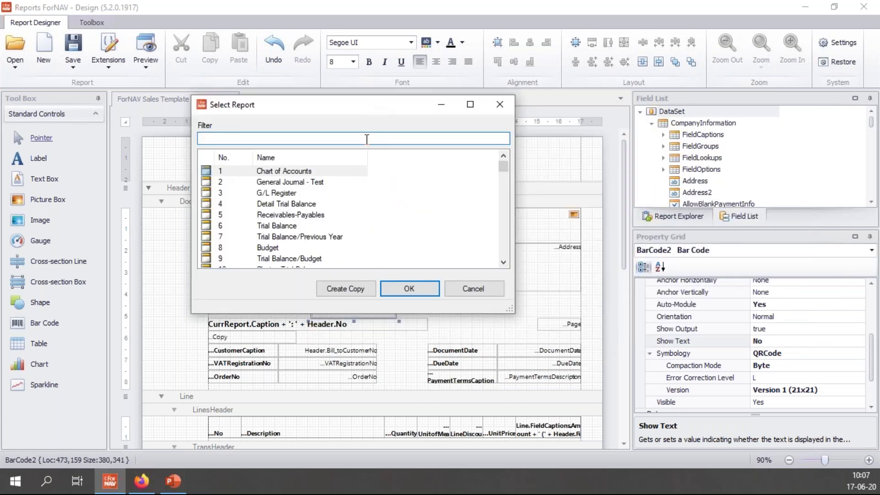
text(ware)
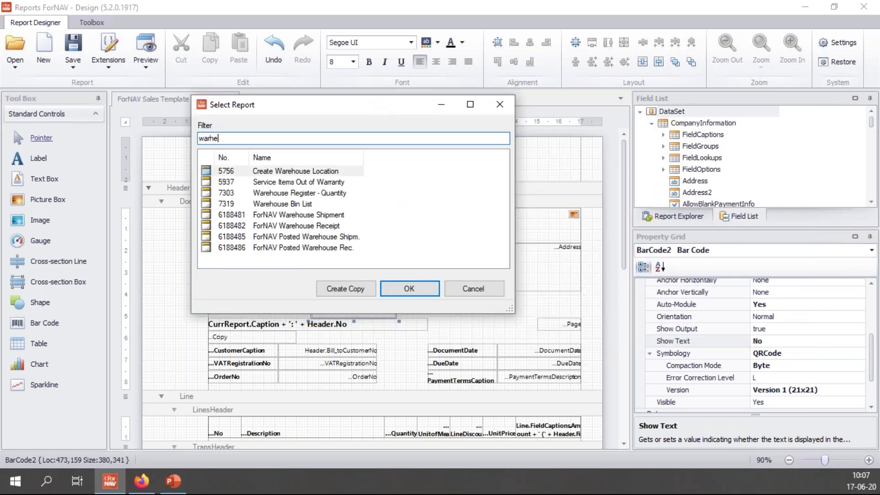
text(h)
key(BackSpace)
text(eh)
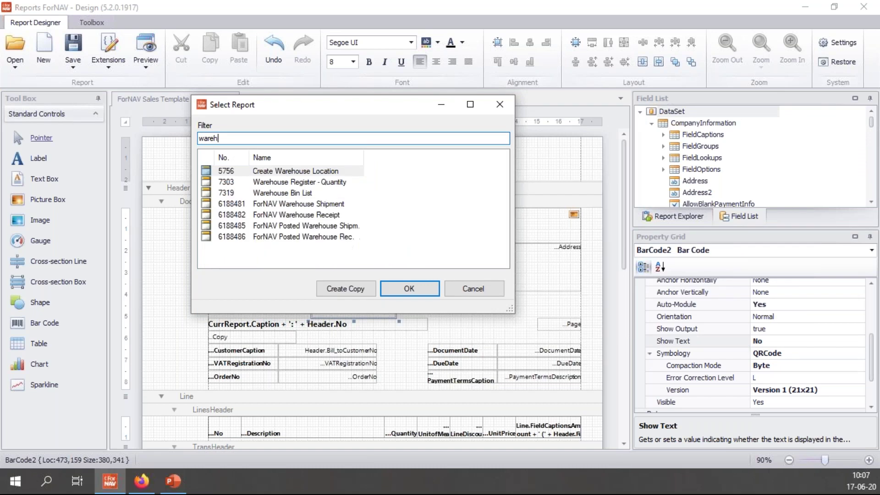
text(ouse sh)
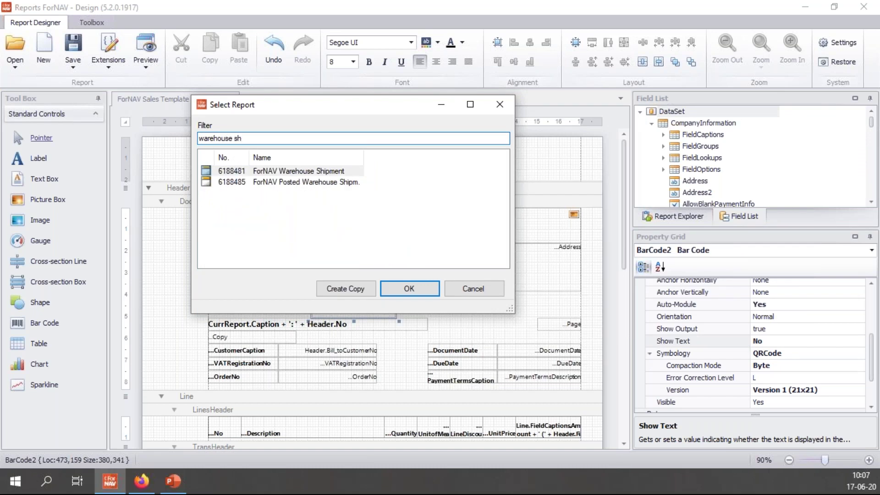
click(303, 172)
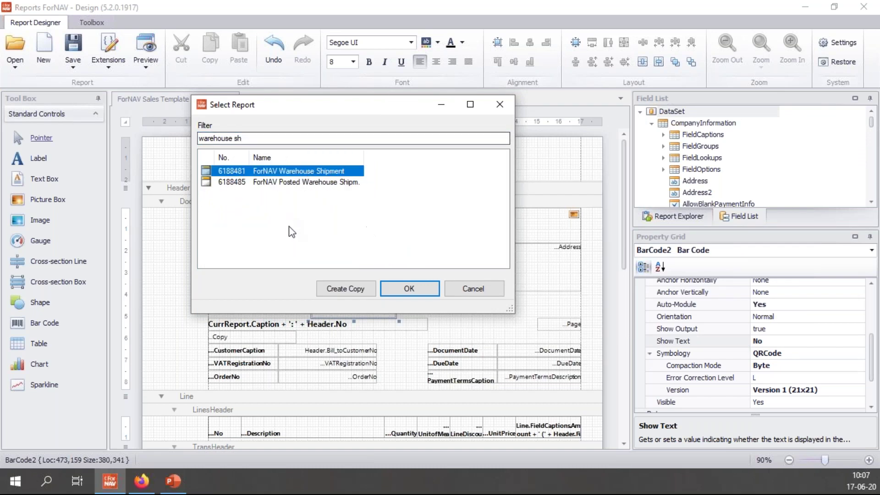
click(419, 298)
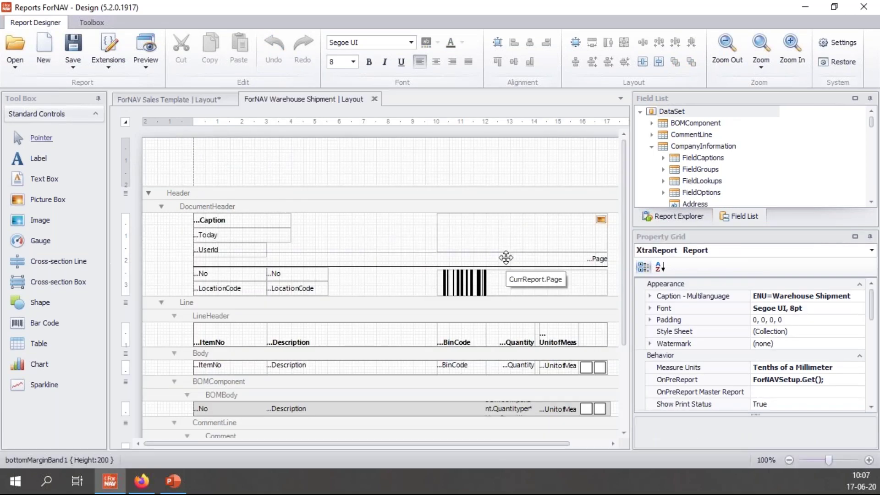
scroll(506, 258, down, 1)
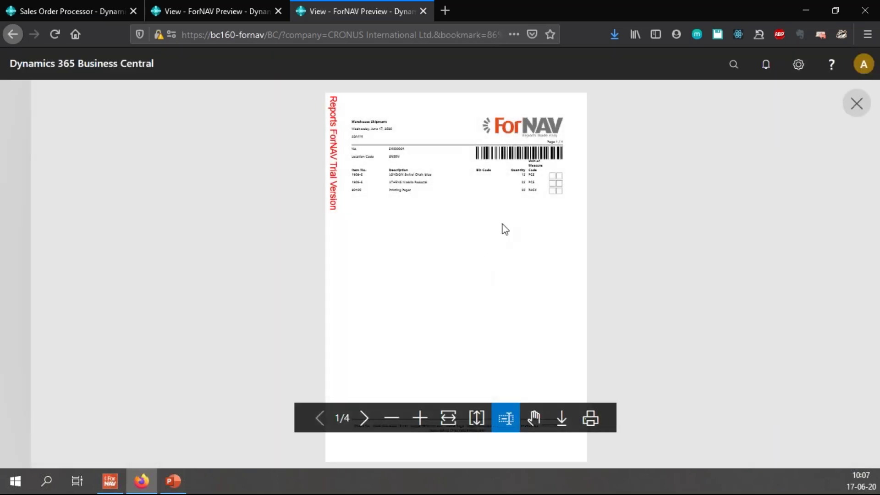
Zoom in on the shipment SH000001 preview's linear barcode, then close the preview.
click(422, 418)
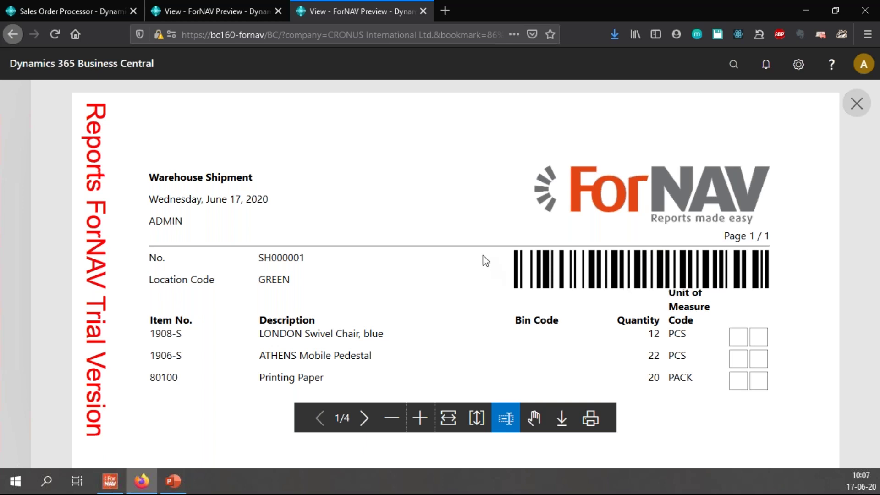
key(ctrl+w)
key(ctrl+w)
Reset Show Text and switch the shipment barcode's symbology to Code39, reviewing its ratio and checksum settings.
click(118, 474)
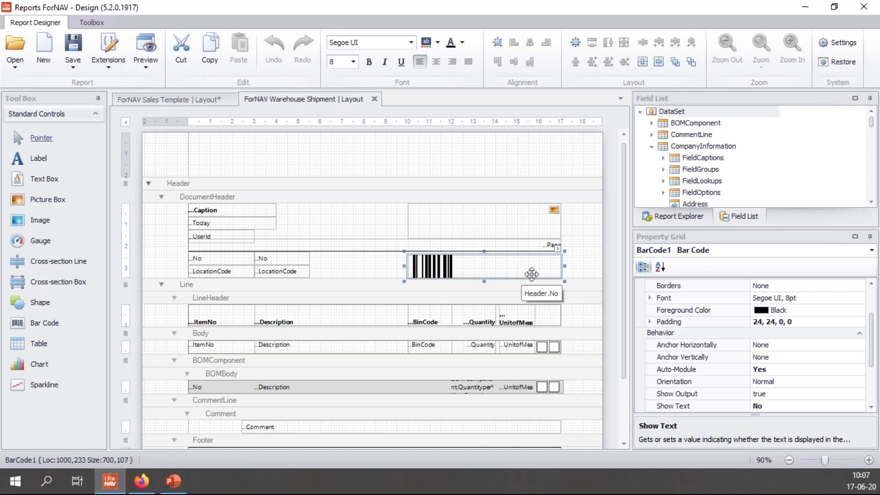
scroll(874, 345, down, 2)
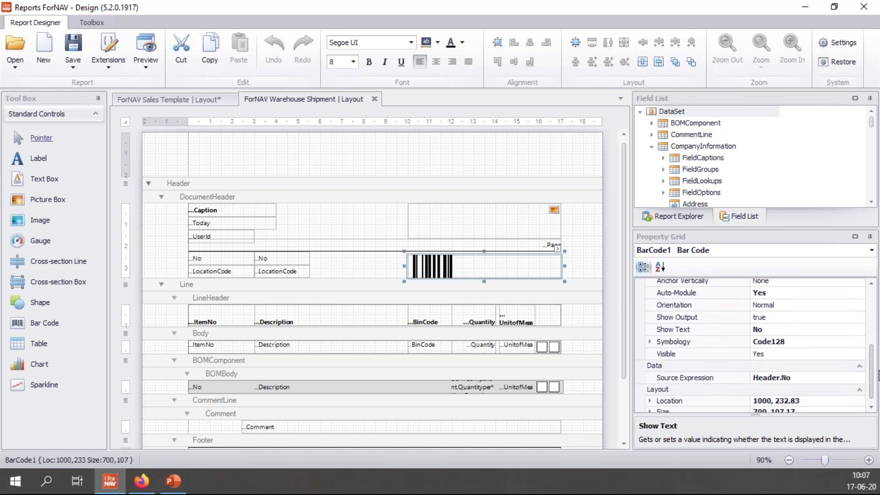
right_click(735, 330)
click(746, 339)
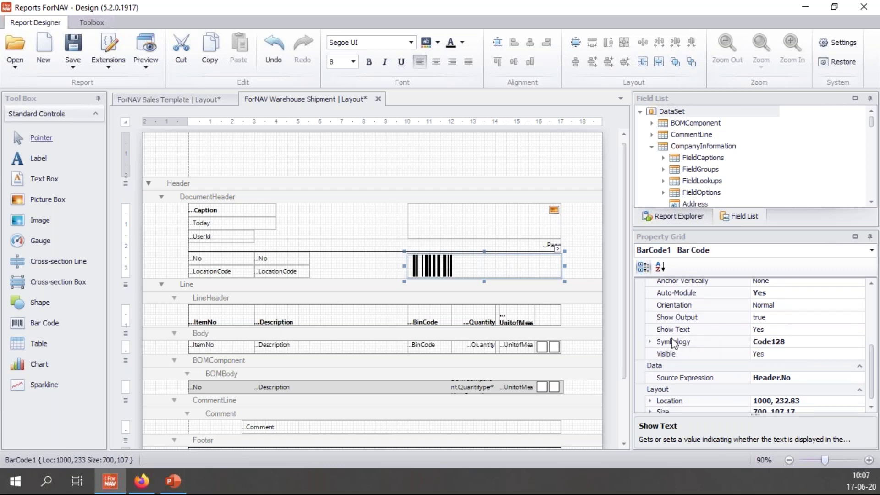
click(650, 342)
click(802, 343)
click(859, 341)
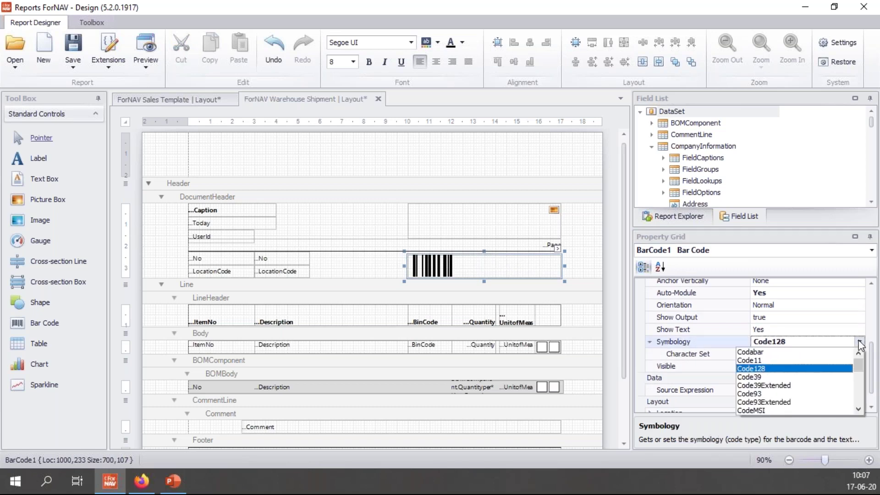
click(772, 377)
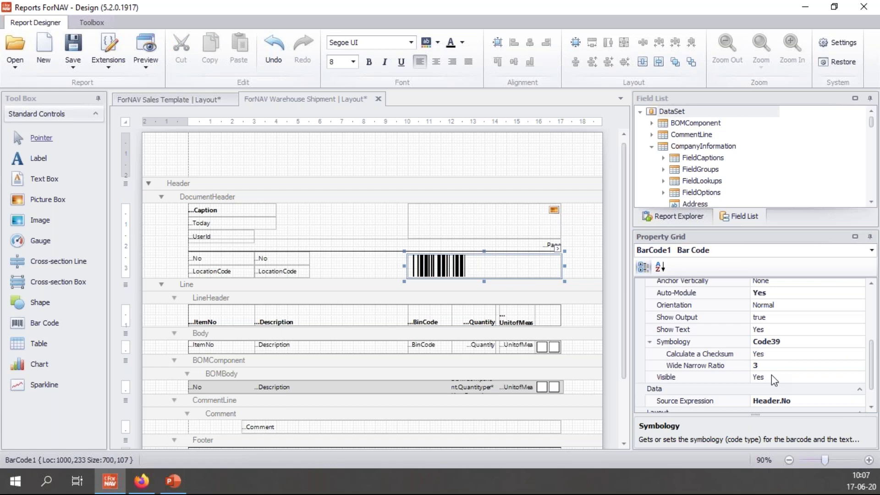
click(814, 367)
click(814, 355)
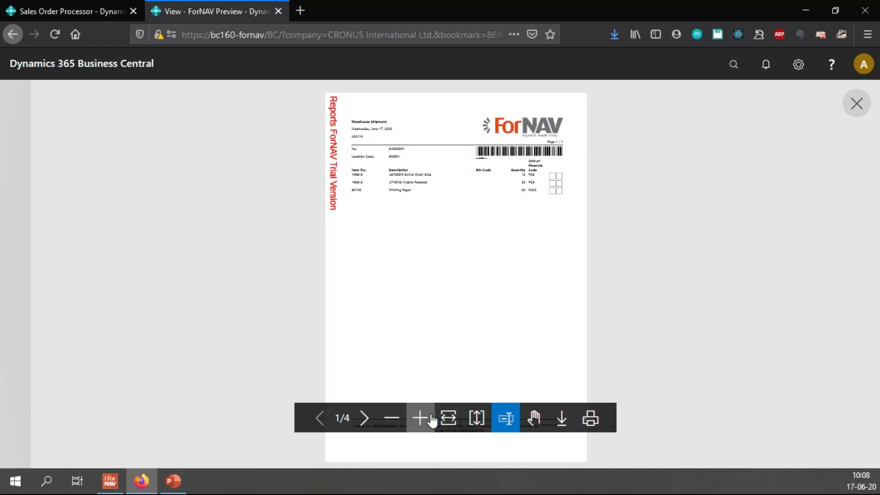
Zoom in twice to check the Code39 barcode with its number beneath, then close the preview.
click(430, 419)
click(430, 419)
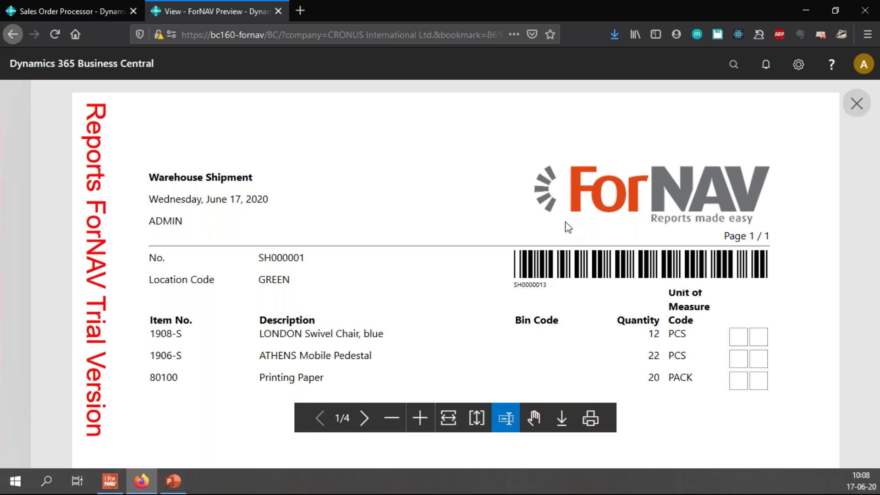
key(ctrl+w)
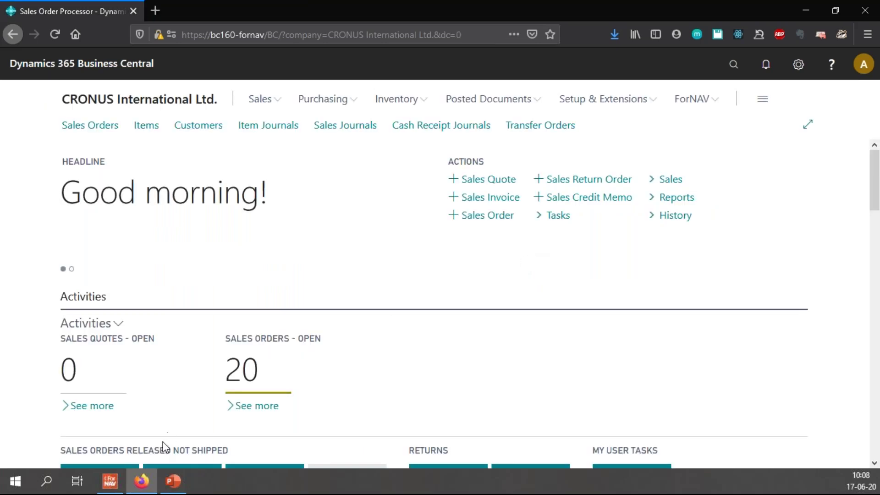
Change the shipment barcode's symbology to DataMatrix and set Show Text to No.
click(118, 470)
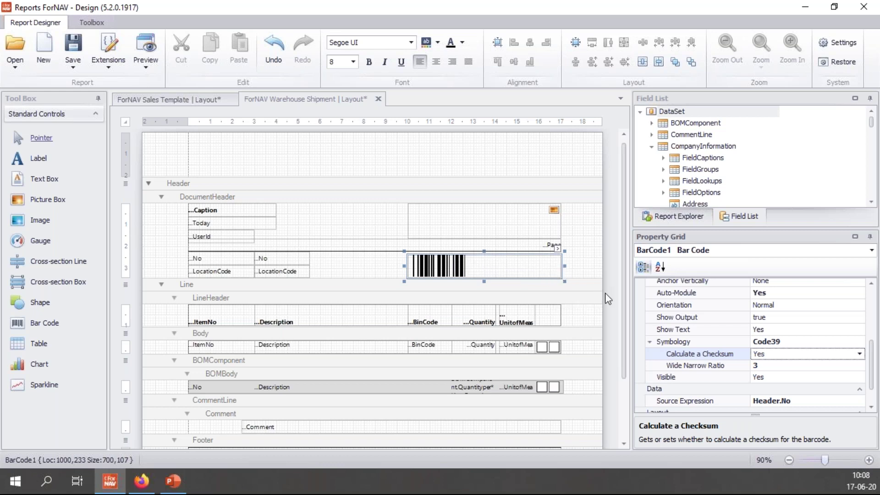
click(783, 342)
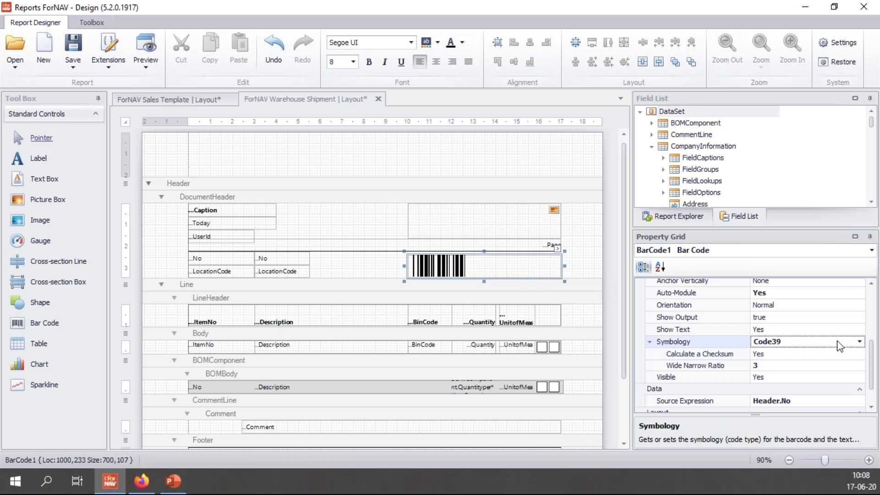
click(859, 342)
scroll(831, 370, down, 2)
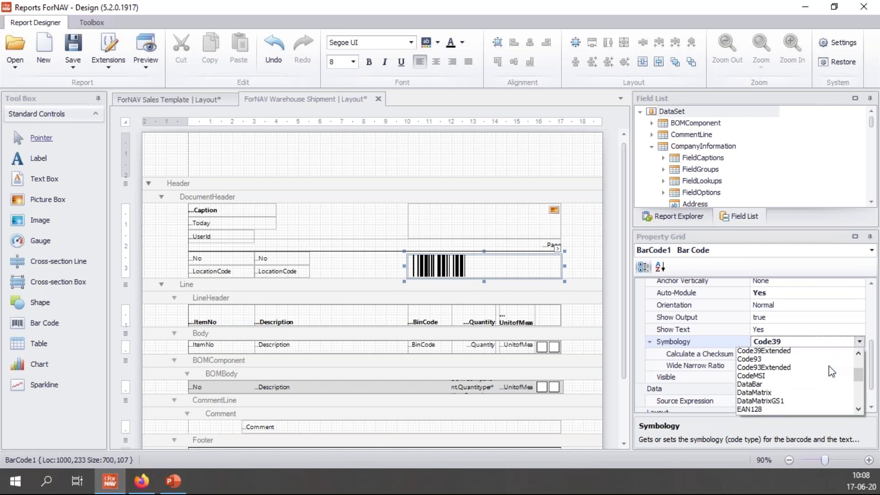
scroll(828, 365, down, 1)
click(771, 376)
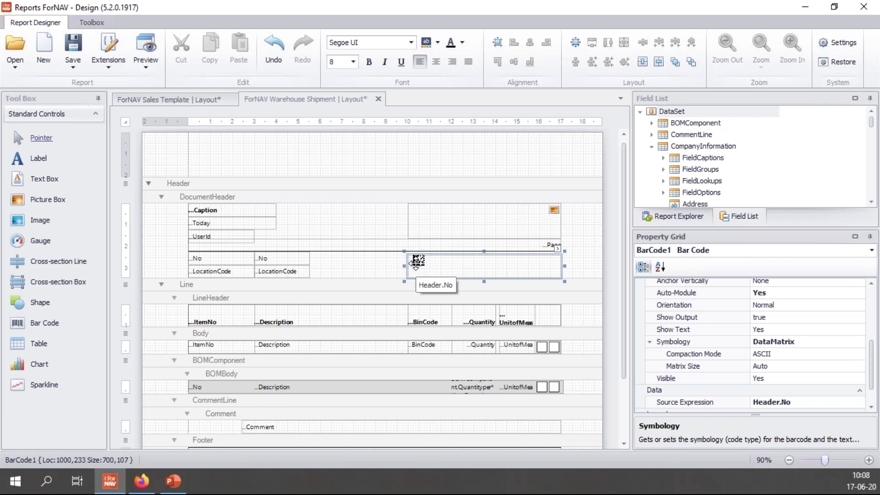
click(782, 329)
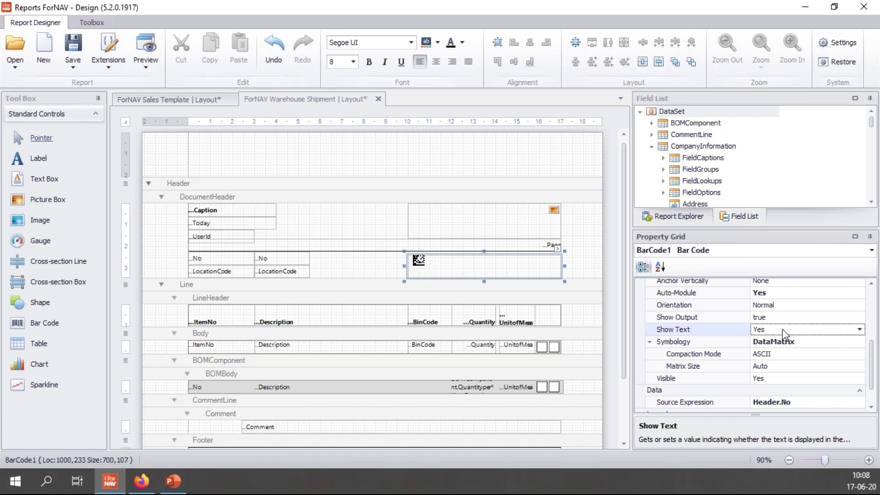
double_click(783, 329)
click(782, 320)
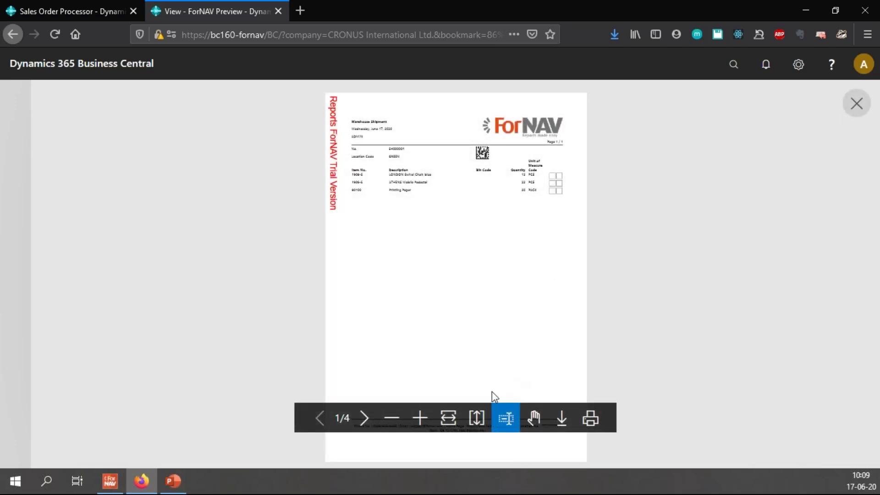
Zoom in on the DataMatrix preview, close it, and advance the slideshow to the Item label slide.
click(427, 425)
click(428, 429)
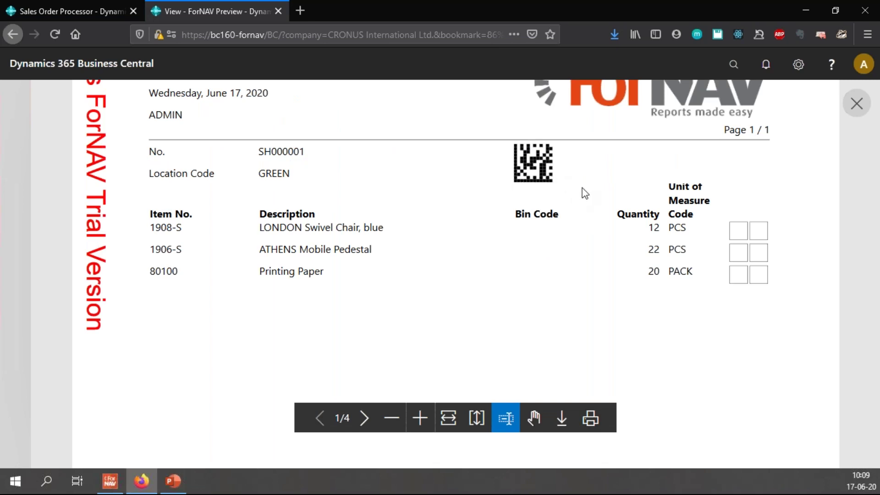
key(ctrl+w)
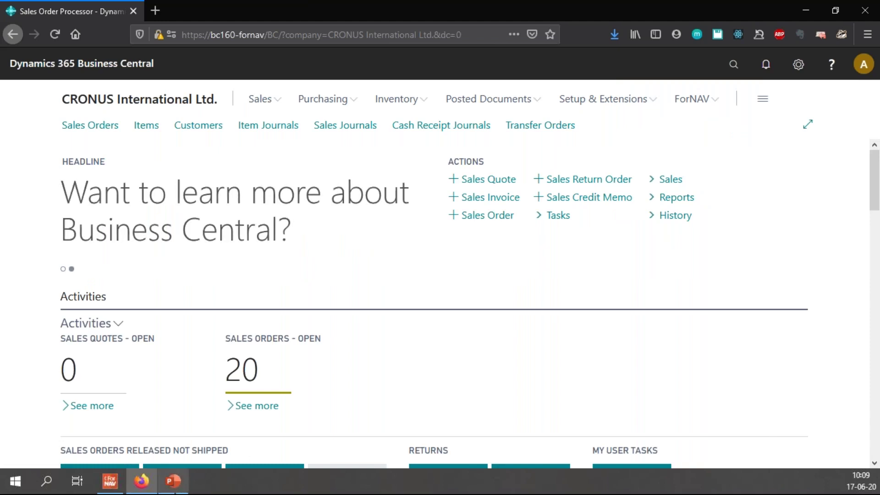
click(173, 481)
click(759, 296)
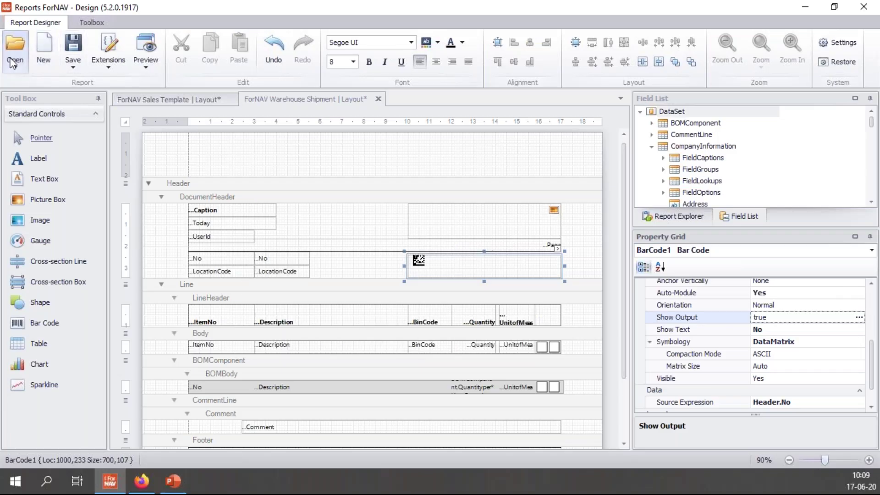
Open report 6188685 ForNAV Item - Label from the server, filtering on 'item - lab'.
click(15, 68)
click(30, 98)
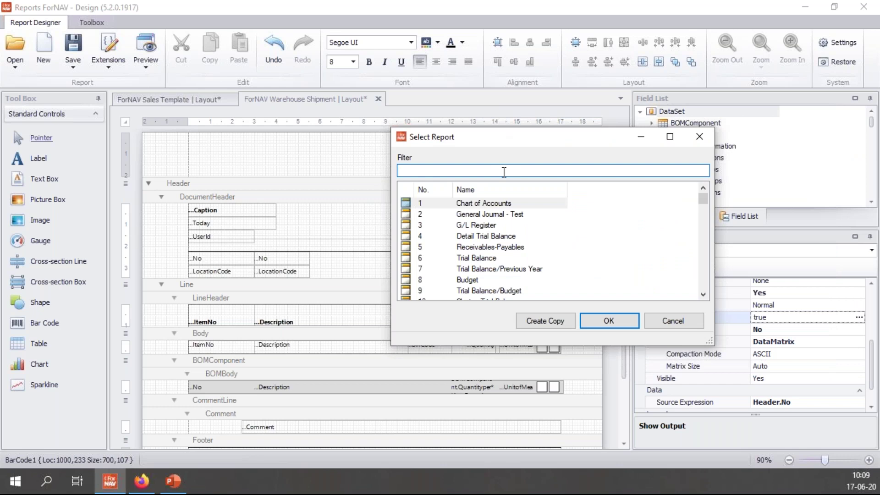
text(item)
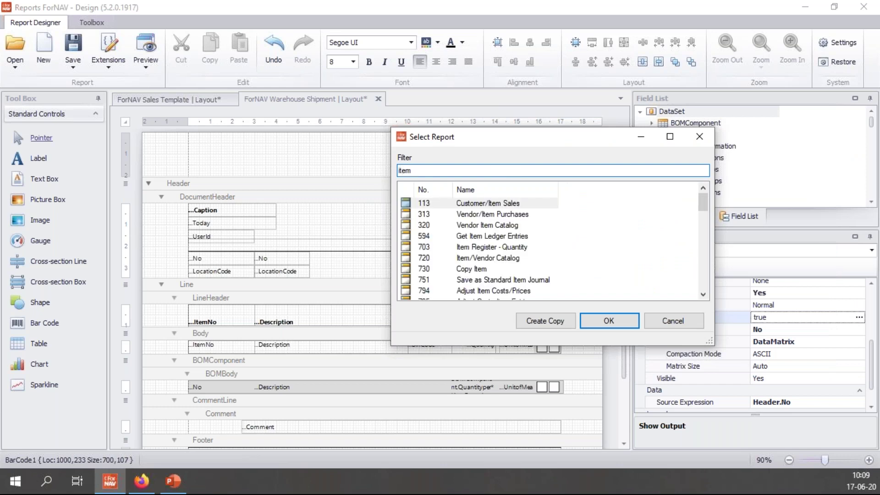
text( - labe)
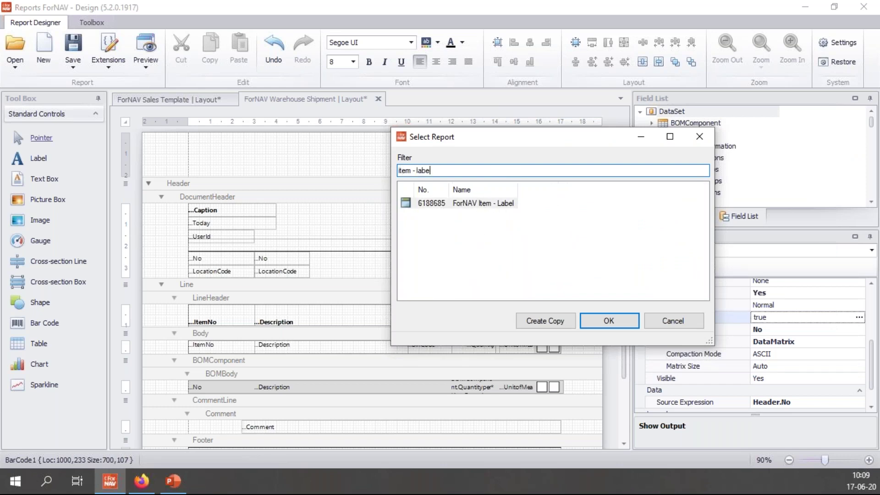
click(507, 207)
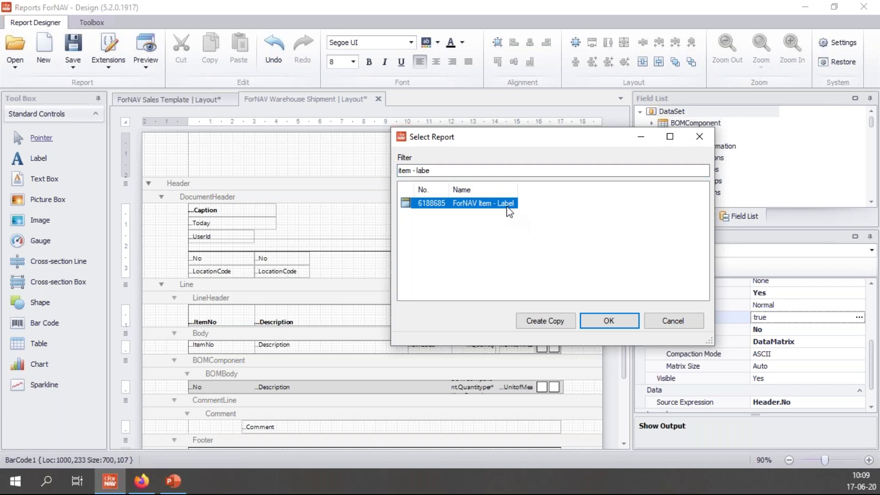
click(616, 319)
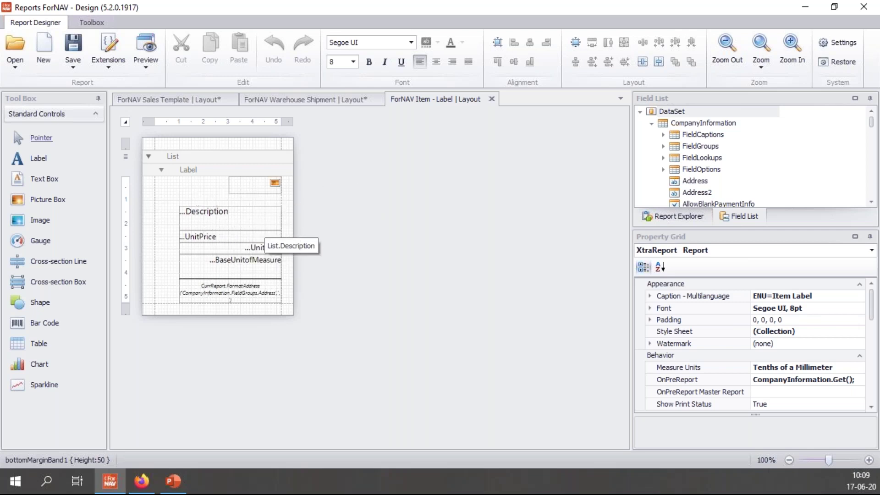
Drop the List.No field onto the Label band as a bar code and resize it.
click(652, 123)
click(652, 169)
scroll(688, 199, down, 1)
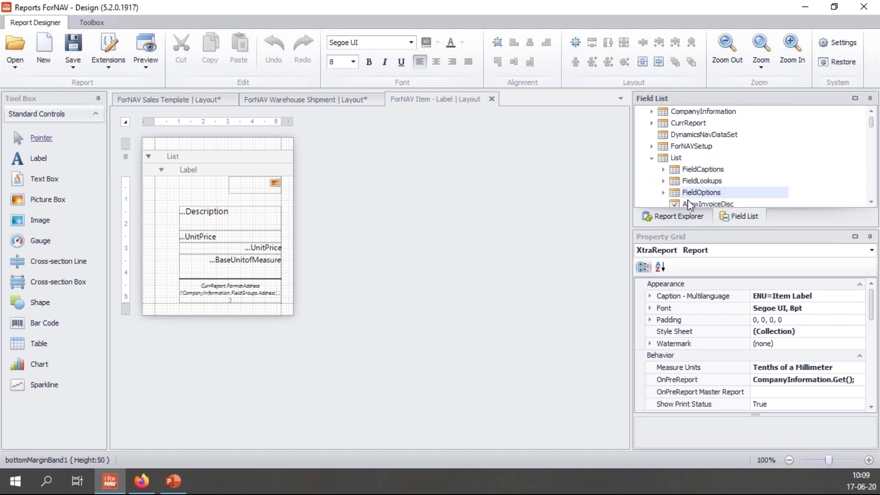
scroll(692, 201, down, 10)
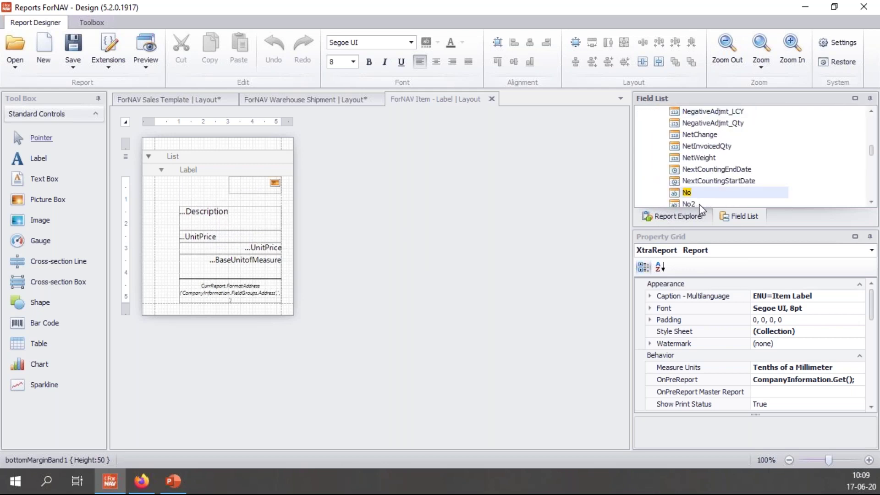
drag(694, 203, 207, 195)
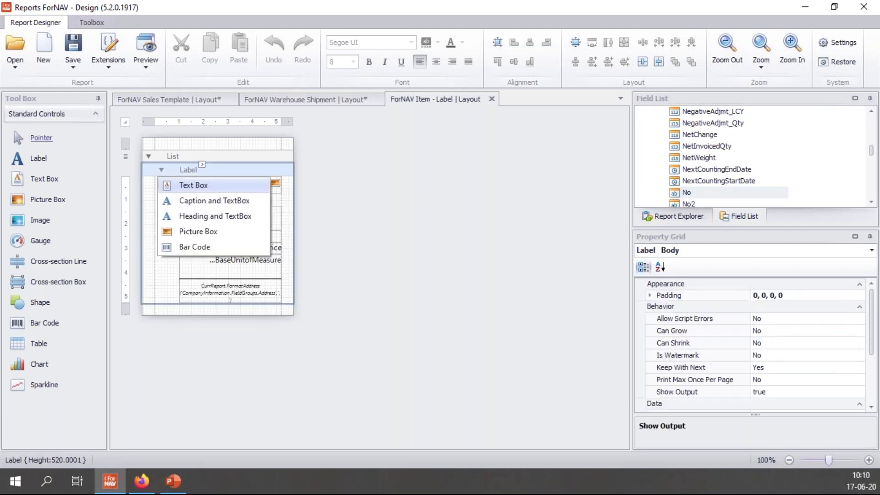
click(203, 254)
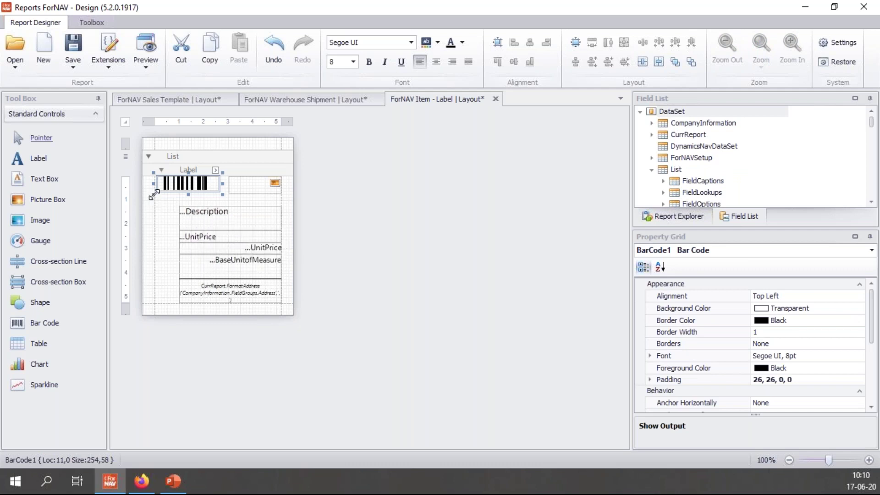
drag(153, 197, 178, 207)
drag(223, 191, 228, 192)
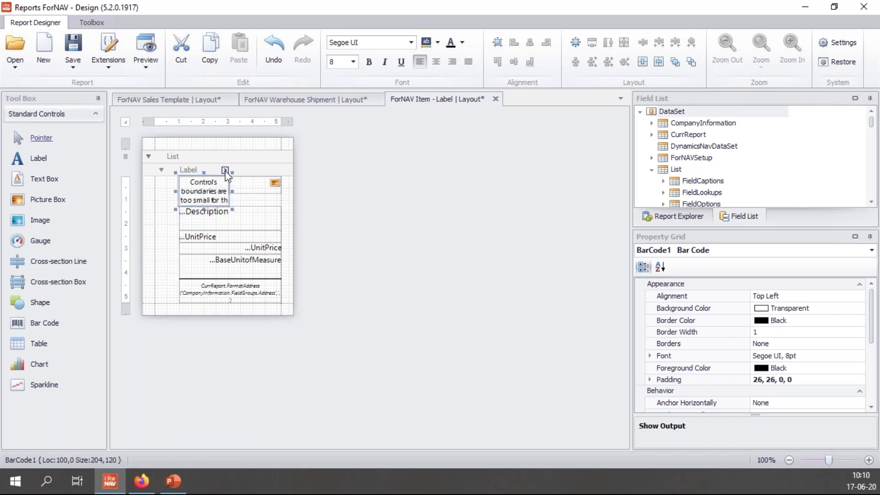
Set the List.No bar code's symbology to QRCode in Bar Code Tasks.
click(224, 171)
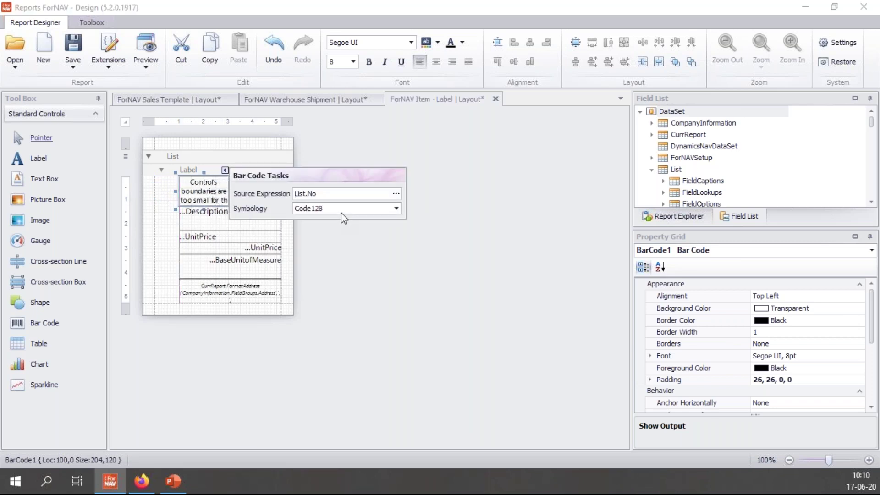
click(397, 209)
scroll(401, 222, down, 5)
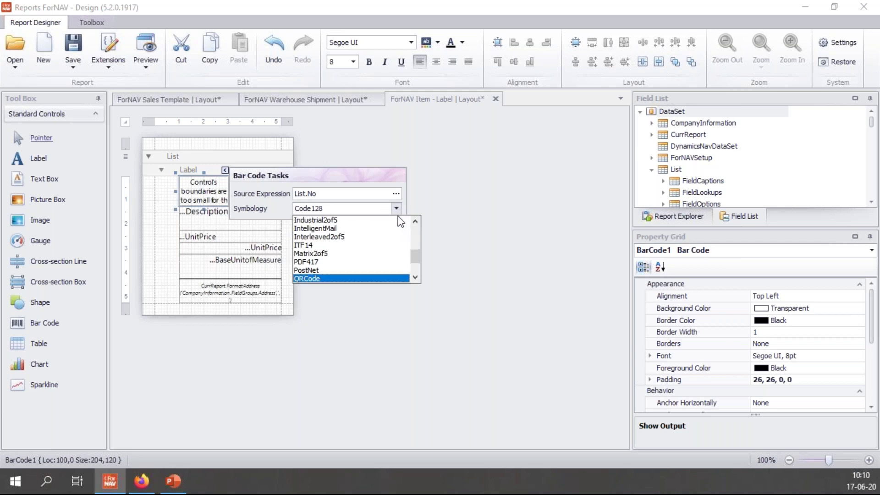
click(321, 277)
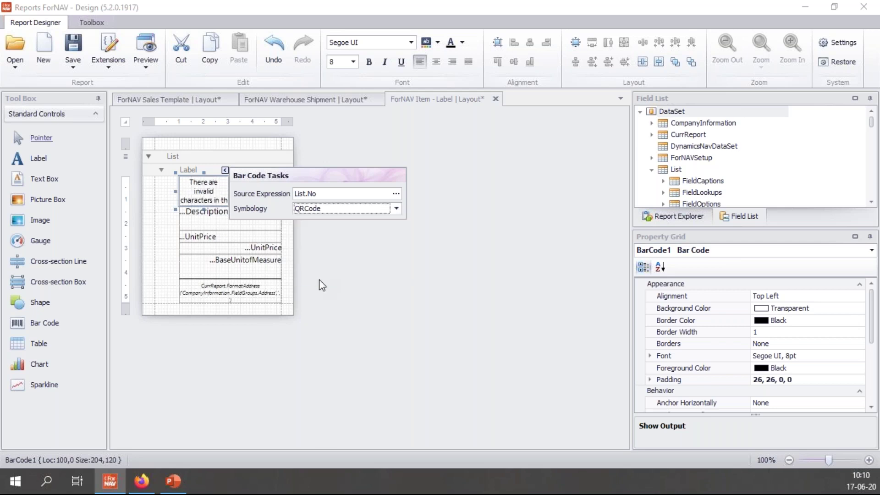
click(331, 193)
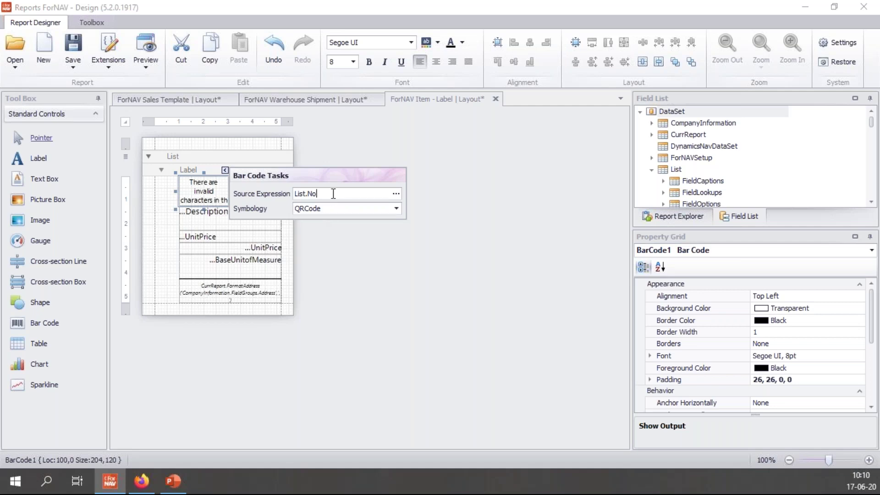
click(393, 239)
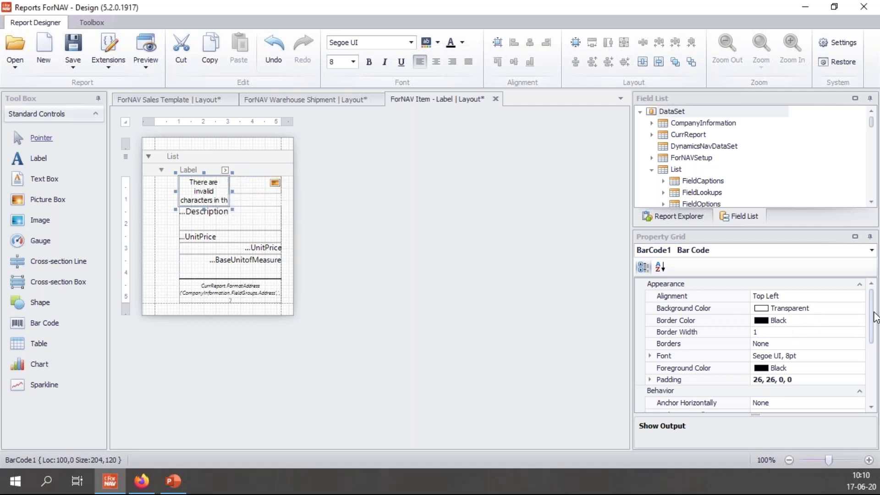
Set the QR code's Show Text to No and Compaction Mode to Byte, keeping Version 1 (21x21).
drag(877, 319, 878, 373)
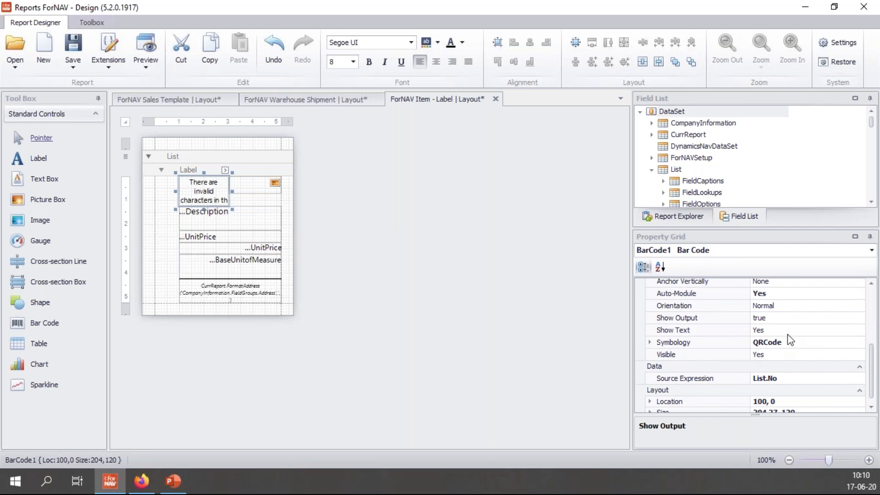
double_click(766, 330)
click(803, 342)
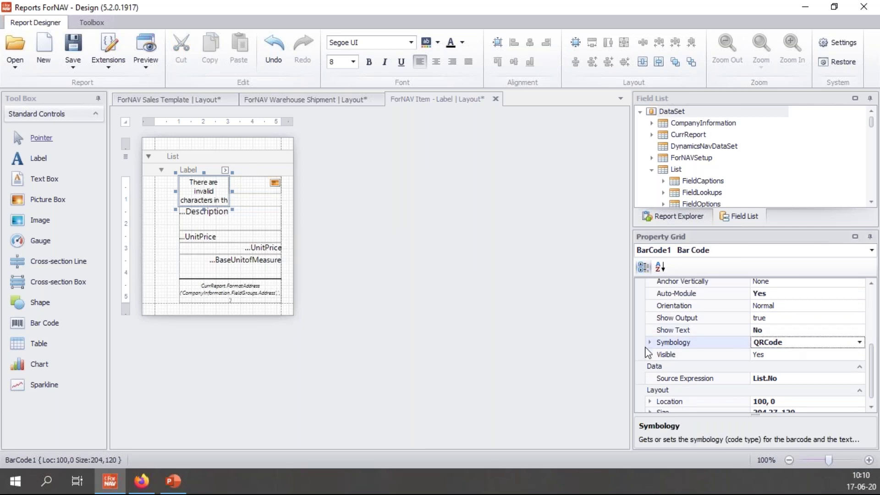
click(650, 343)
click(792, 355)
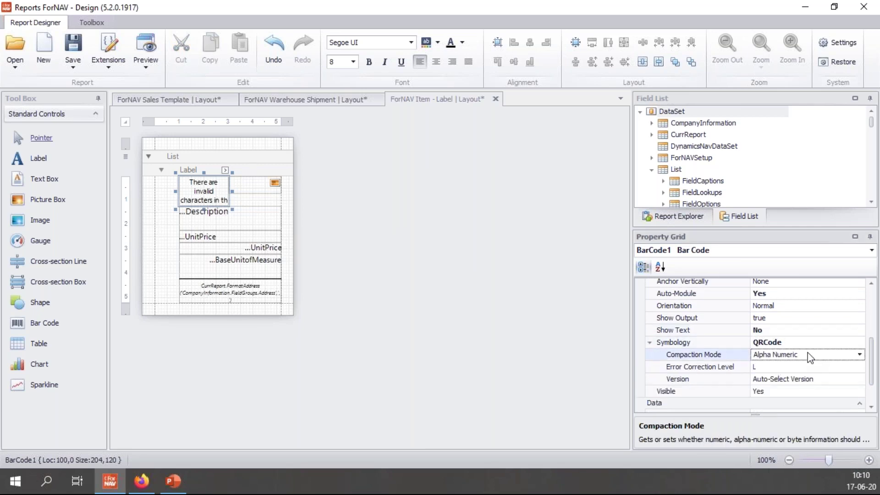
click(860, 355)
click(789, 385)
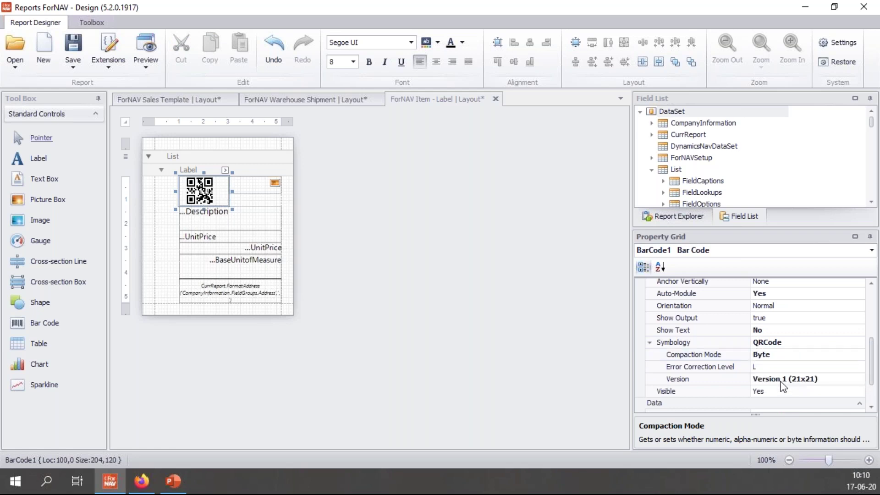
click(786, 367)
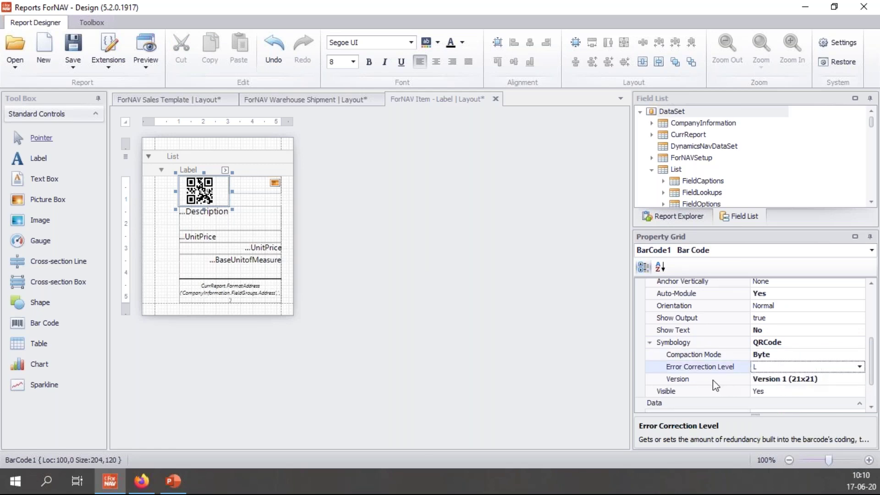
click(844, 379)
click(860, 379)
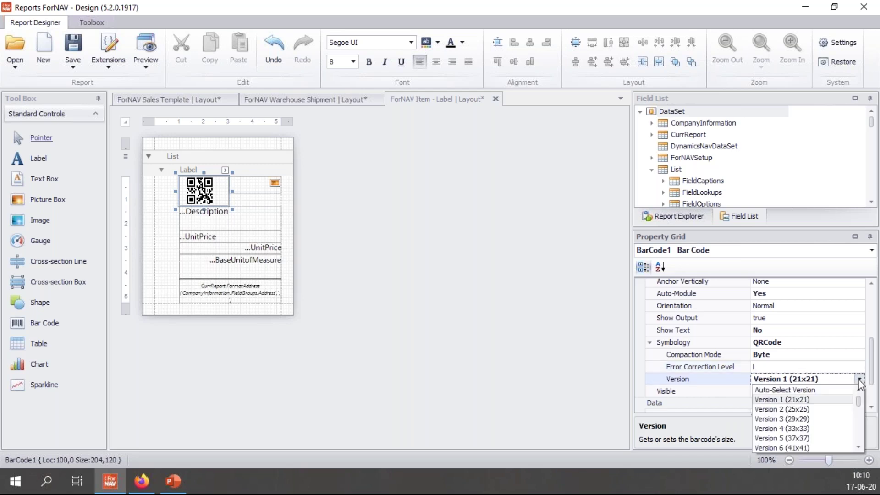
click(550, 320)
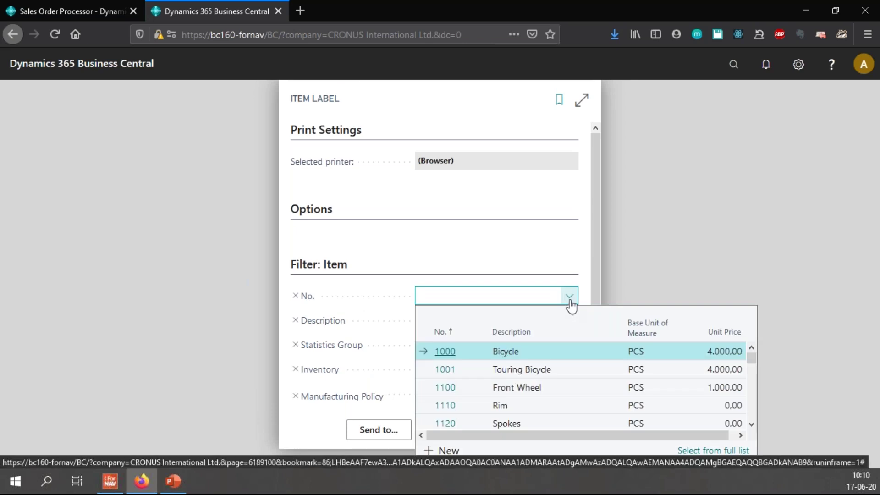
Filter the Item Label request page's No. field to item LSU-4.
scroll(556, 352, down, 10)
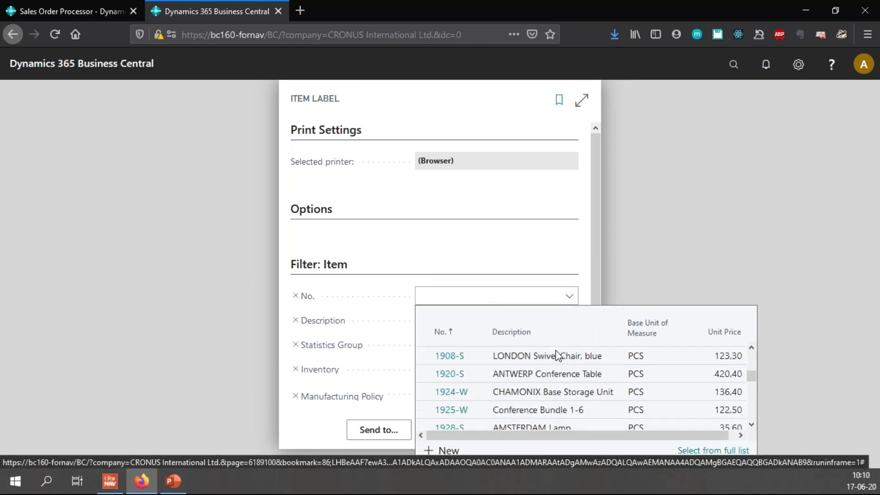
scroll(556, 352, down, 15)
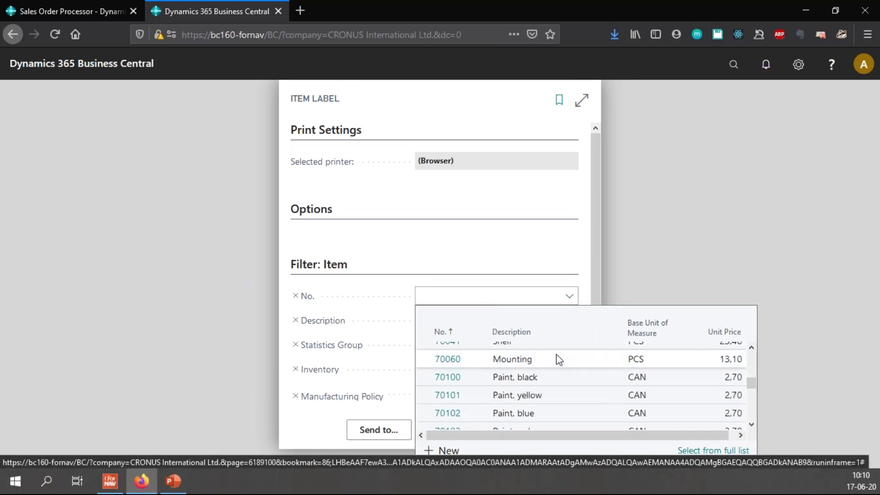
scroll(558, 359, down, 15)
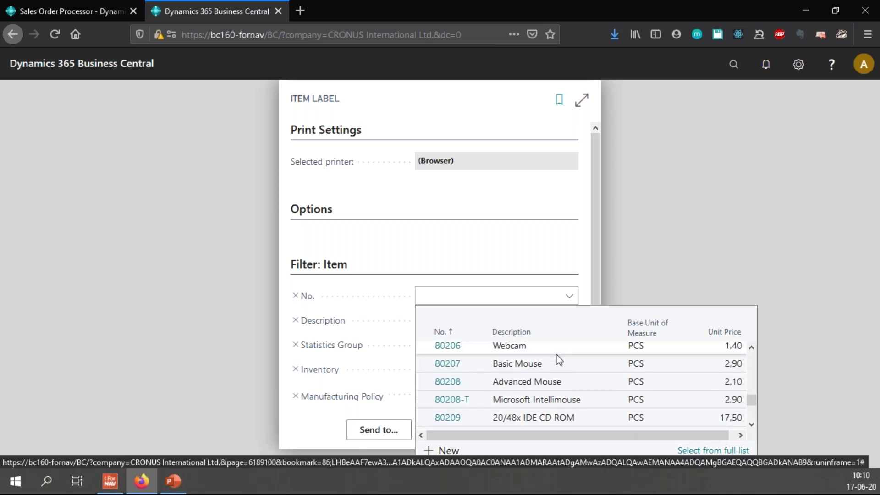
scroll(558, 359, down, 5)
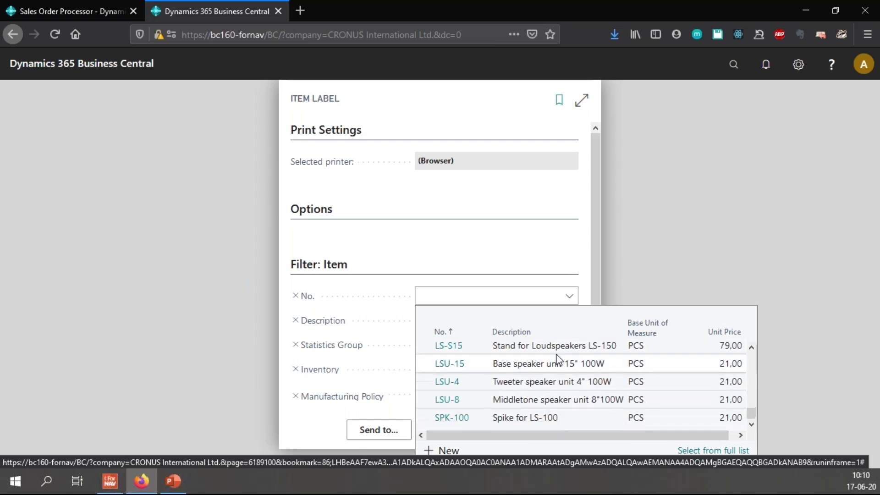
click(469, 384)
key(Tab)
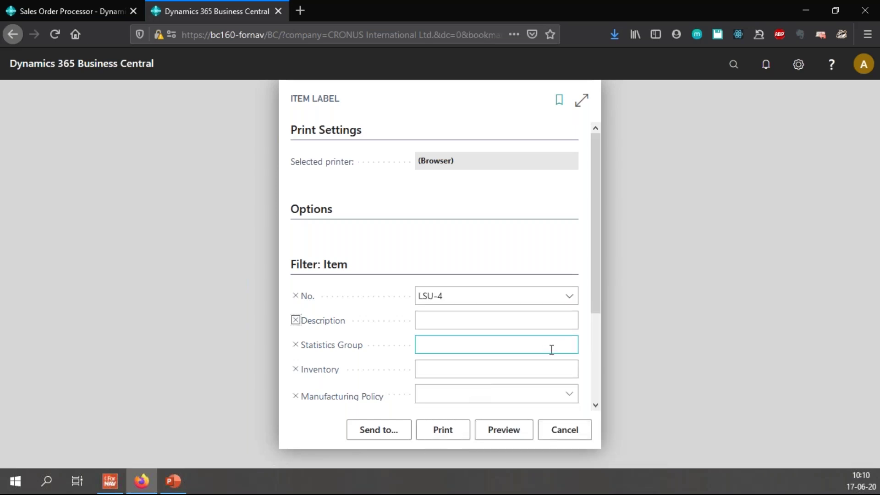
Preview the LSU-4 Tweeter item label to check its text-free QR code and 21,00 unit price.
click(505, 430)
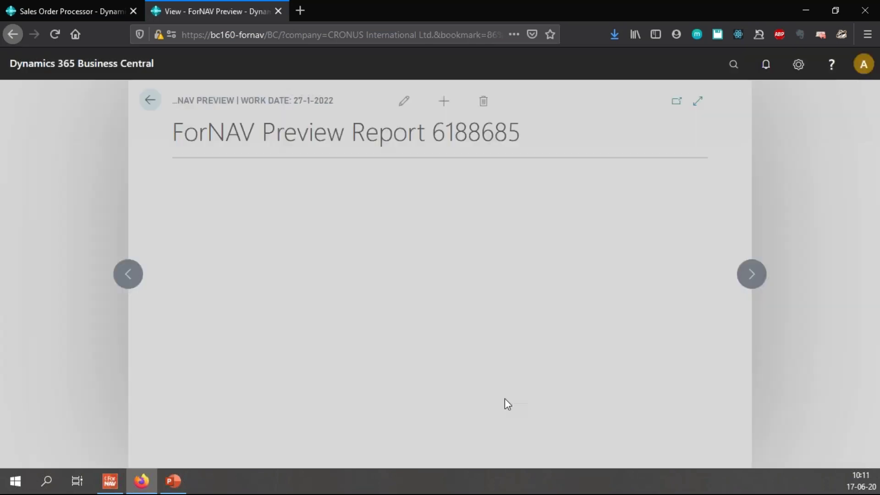